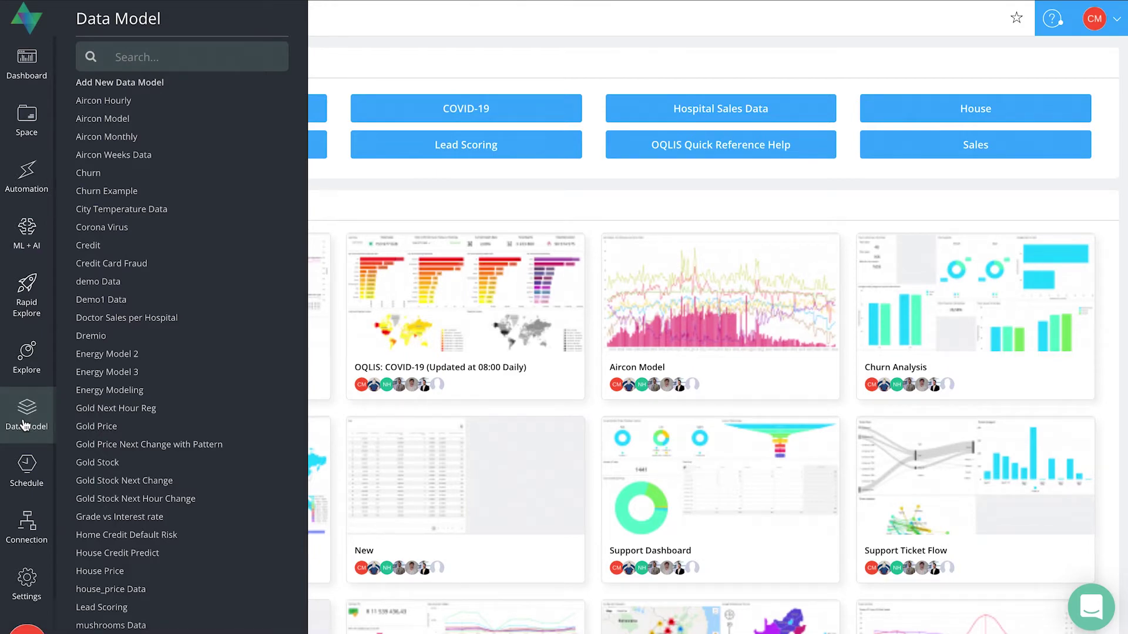
Open the Corona Virus data model and review its full SQL query
{"action": "left_click", "coordinate": [25, 426]}
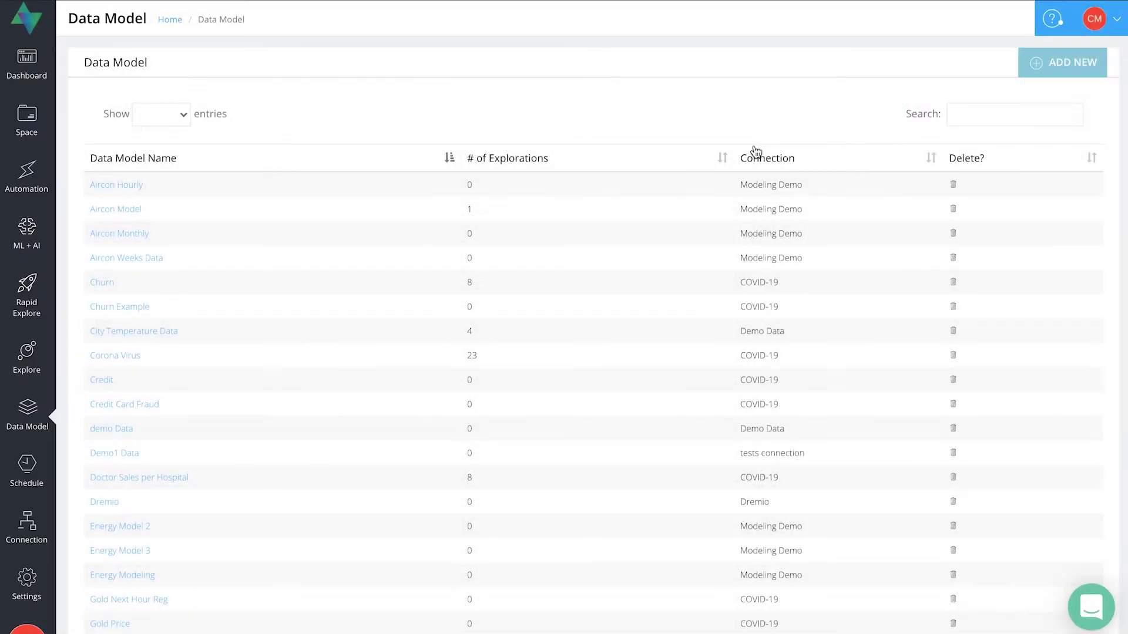
{"action": "left_click", "coordinate": [117, 357]}
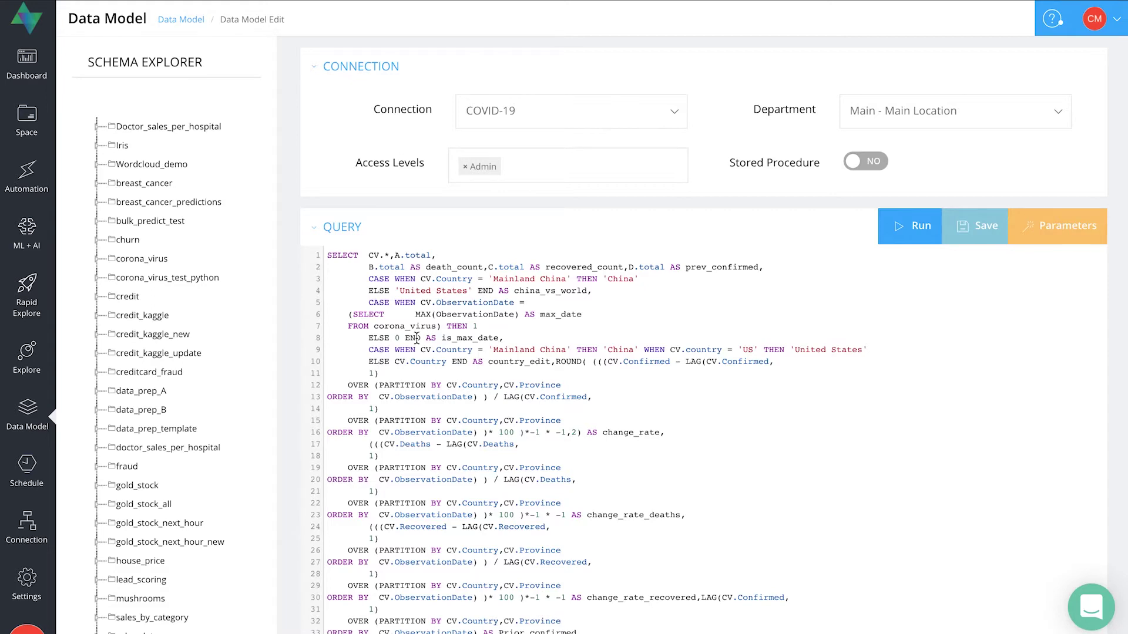
{"action": "scroll", "coordinate": [865, 358], "scroll_direction": "down", "scroll_amount": 3}
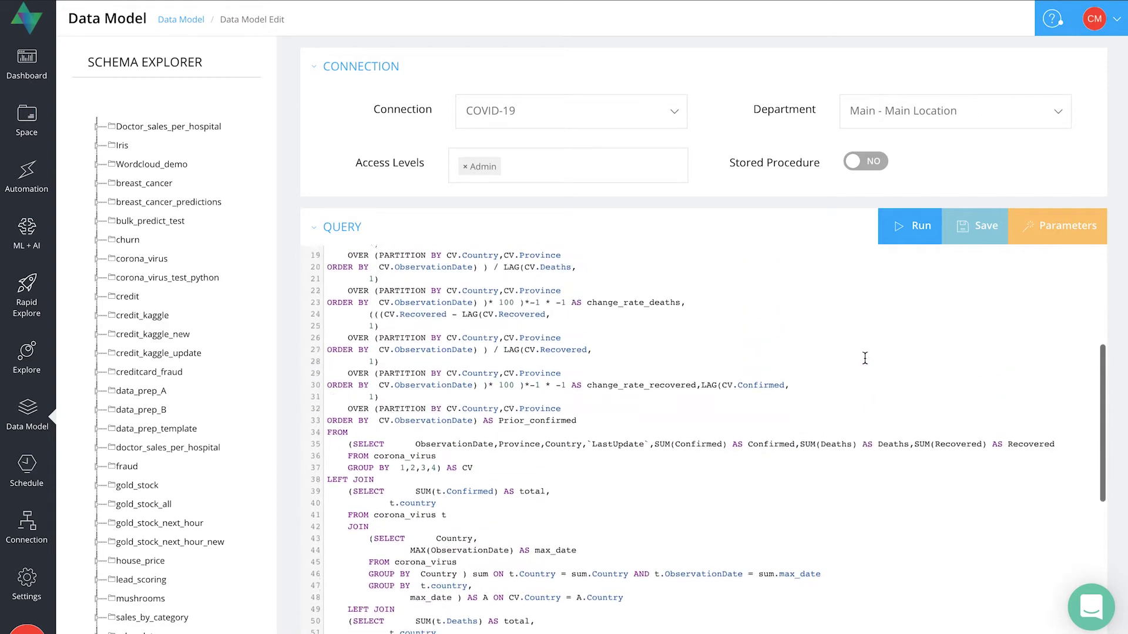
{"action": "scroll", "coordinate": [864, 358], "scroll_direction": "up", "scroll_amount": 3}
Run the Corona Virus query and examine the returned data beneath it
{"action": "left_click", "coordinate": [912, 226]}
{"action": "scroll", "coordinate": [742, 122], "scroll_direction": "down", "scroll_amount": 3}
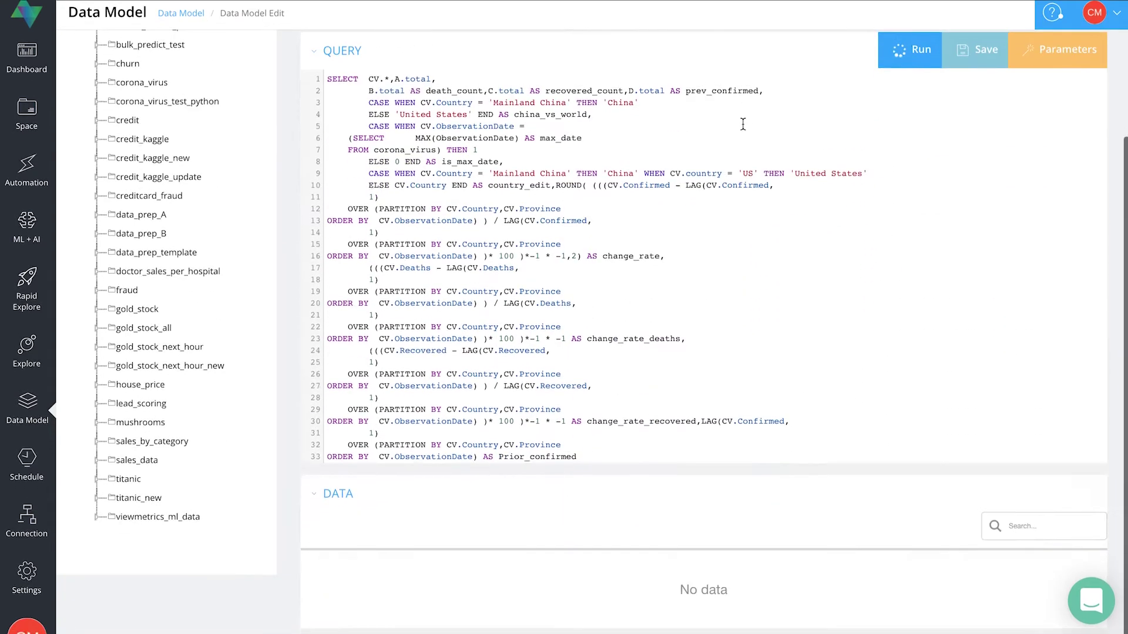
{"action": "scroll", "coordinate": [742, 122], "scroll_direction": "down", "scroll_amount": 3}
{"action": "scroll", "coordinate": [668, 431], "scroll_direction": "down", "scroll_amount": 5}
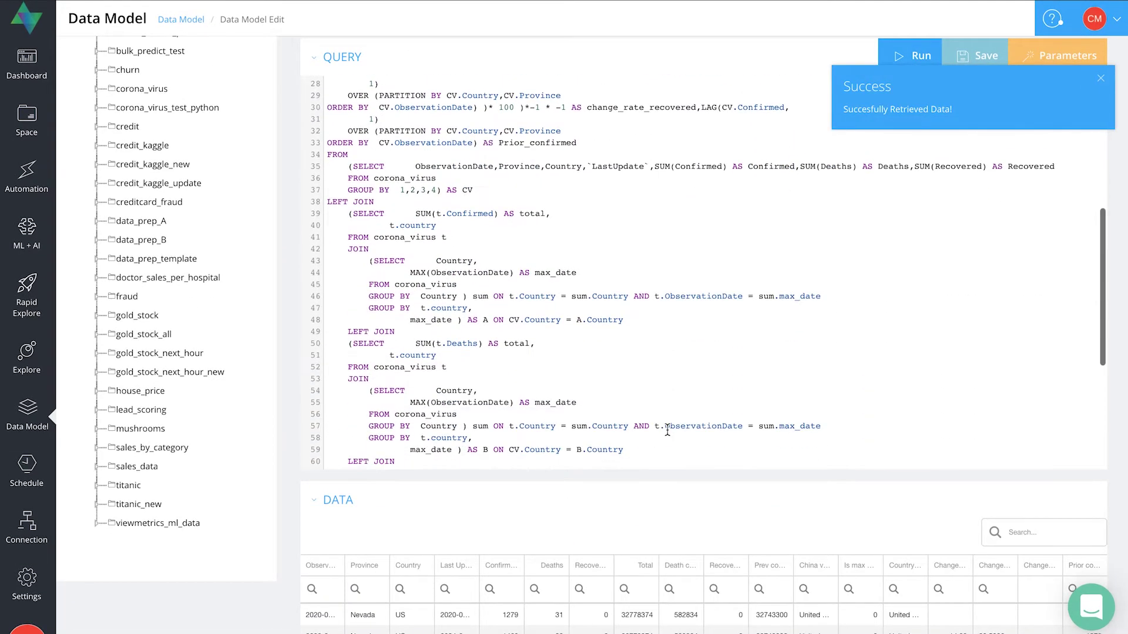
{"action": "scroll", "coordinate": [668, 431], "scroll_direction": "down", "scroll_amount": 3}
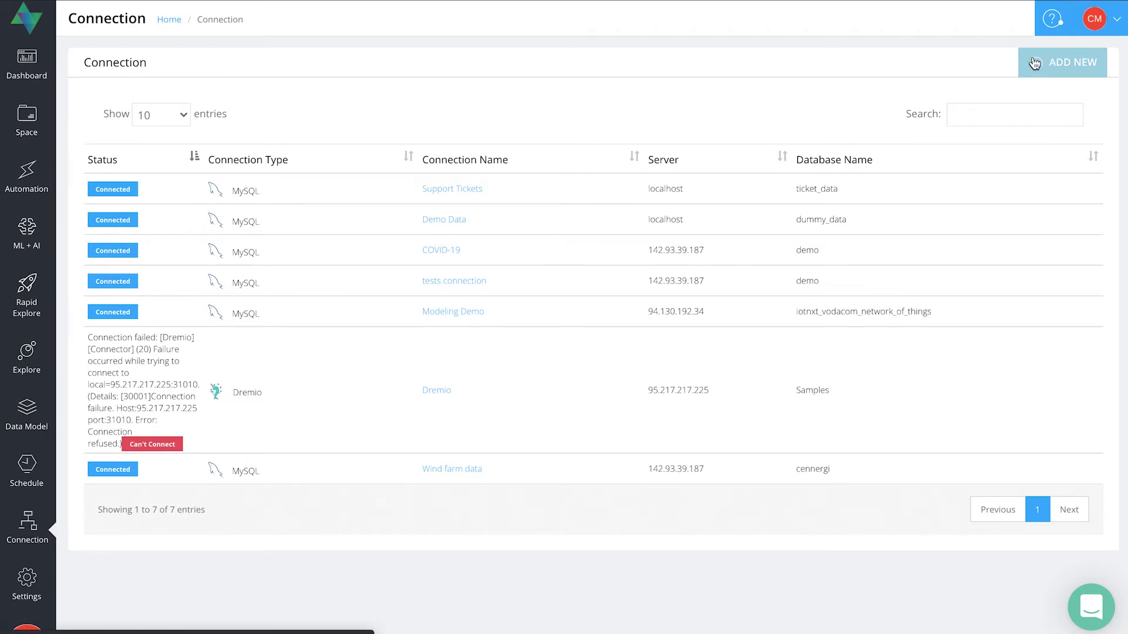
Open the form for a new MySQL connection to view its settings
{"action": "left_click", "coordinate": [342, 192]}
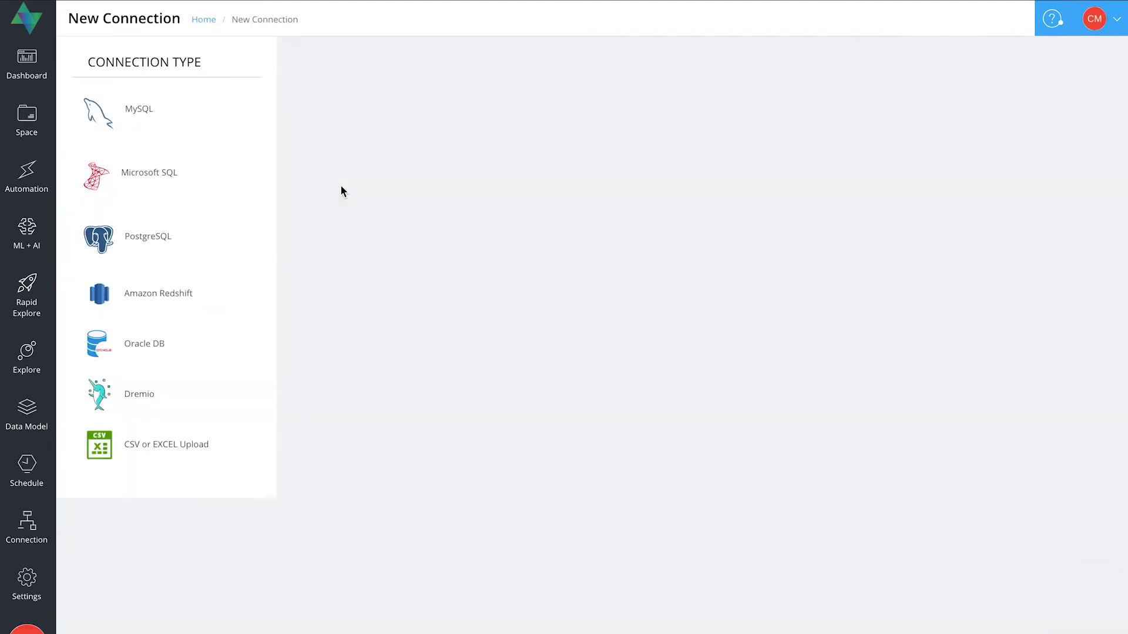
{"action": "left_click", "coordinate": [162, 126]}
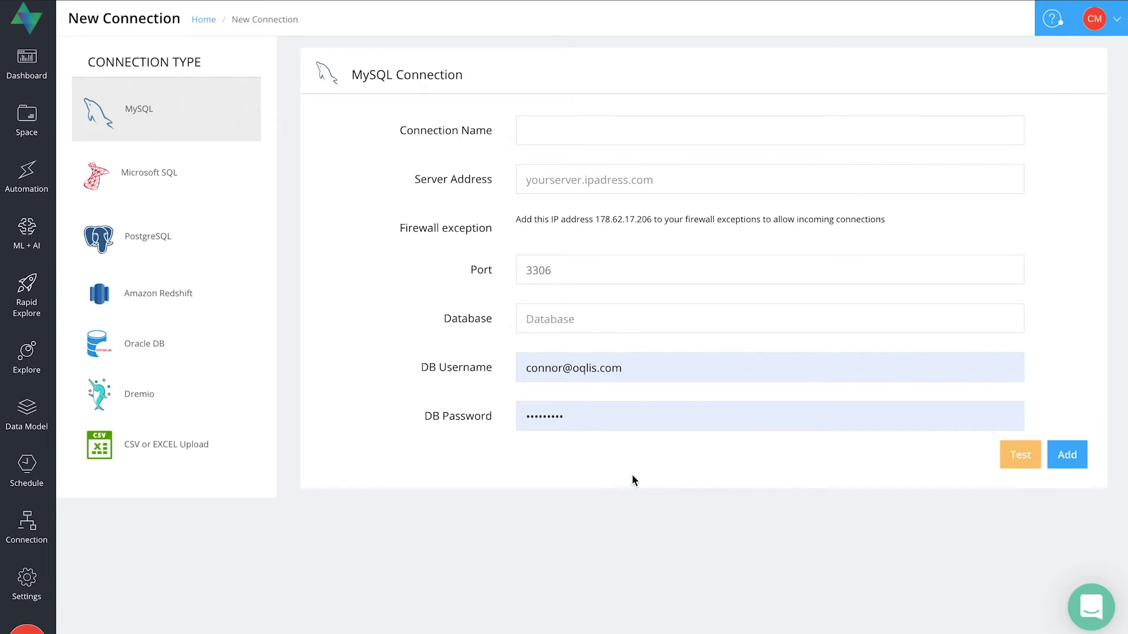
{"action": "left_click", "coordinate": [1085, 457]}
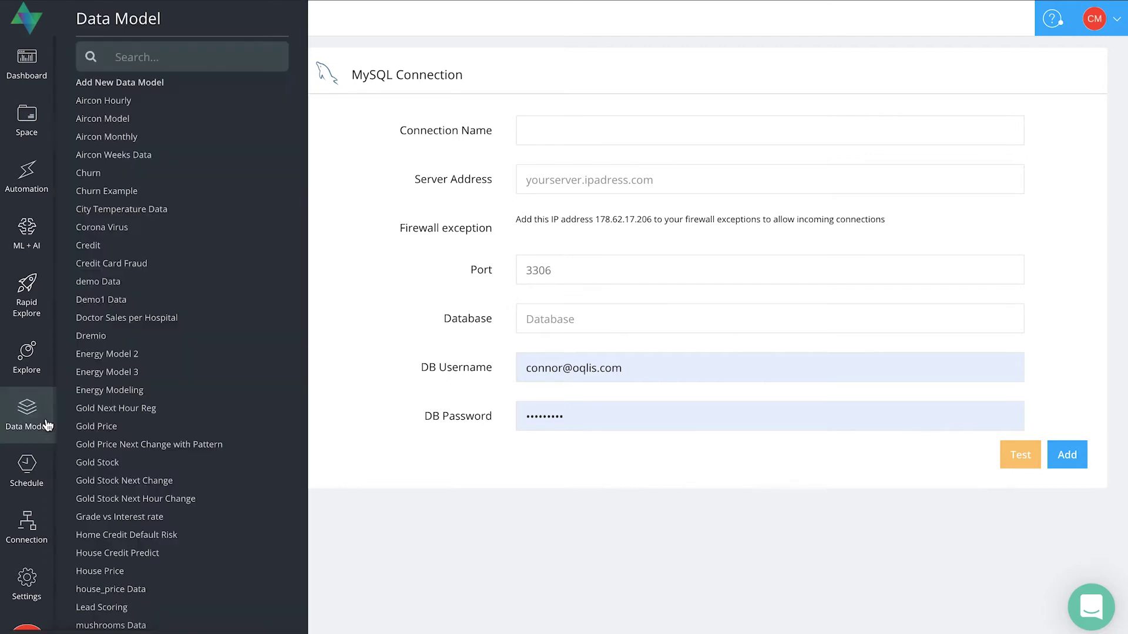
Start a new data model that uses the Demo Data connection
{"action": "left_click", "coordinate": [22, 415]}
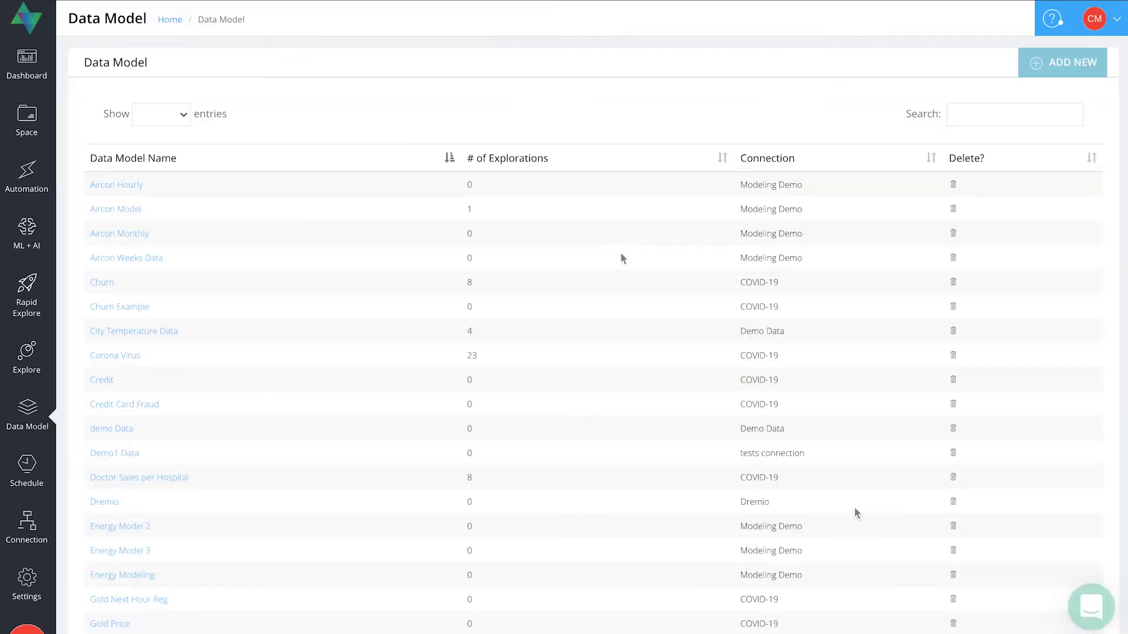
{"action": "left_click", "coordinate": [1044, 69]}
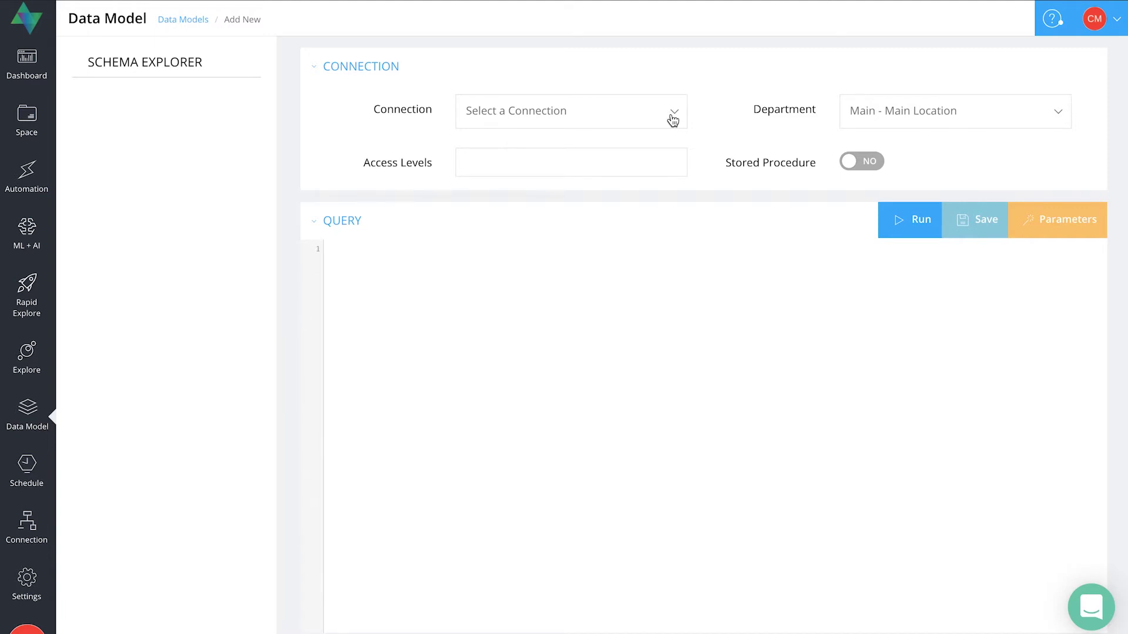
{"action": "left_click", "coordinate": [673, 120]}
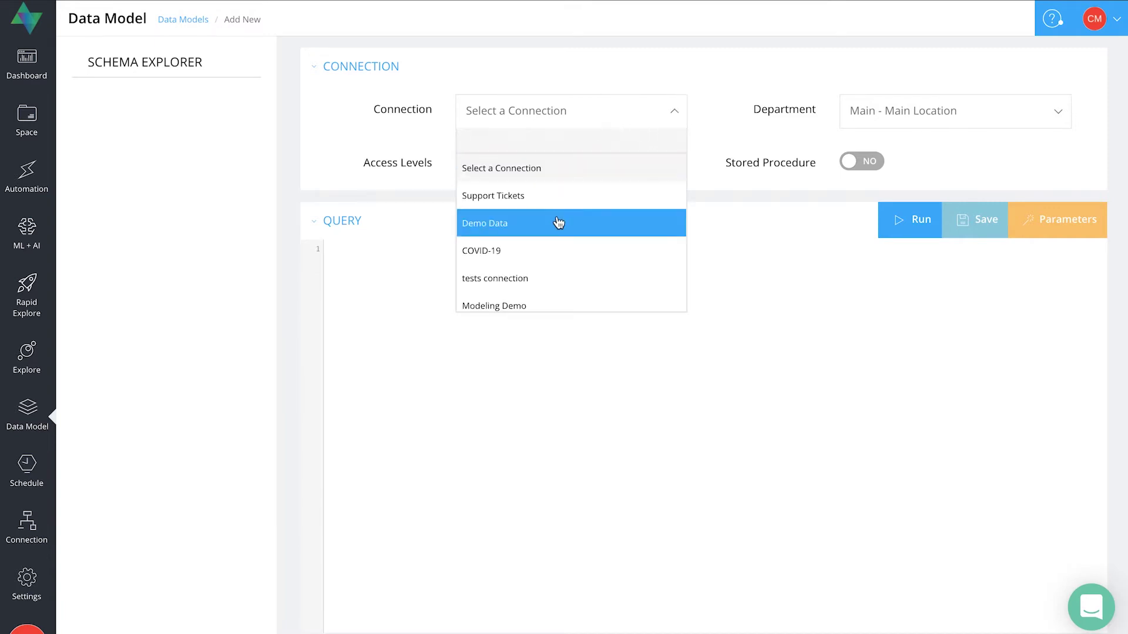
{"action": "left_click", "coordinate": [495, 232]}
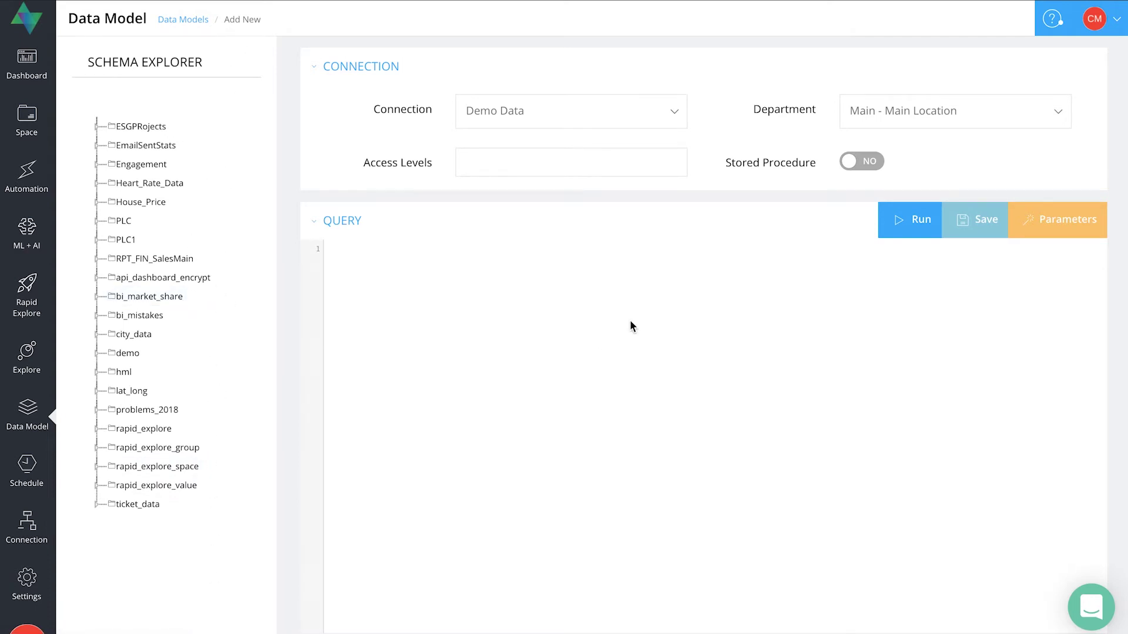
Look at the access level and department choices for the new data model
{"action": "left_click", "coordinate": [500, 167]}
{"action": "left_click", "coordinate": [836, 290]}
{"action": "left_click", "coordinate": [1032, 114]}
{"action": "left_click", "coordinate": [849, 496]}
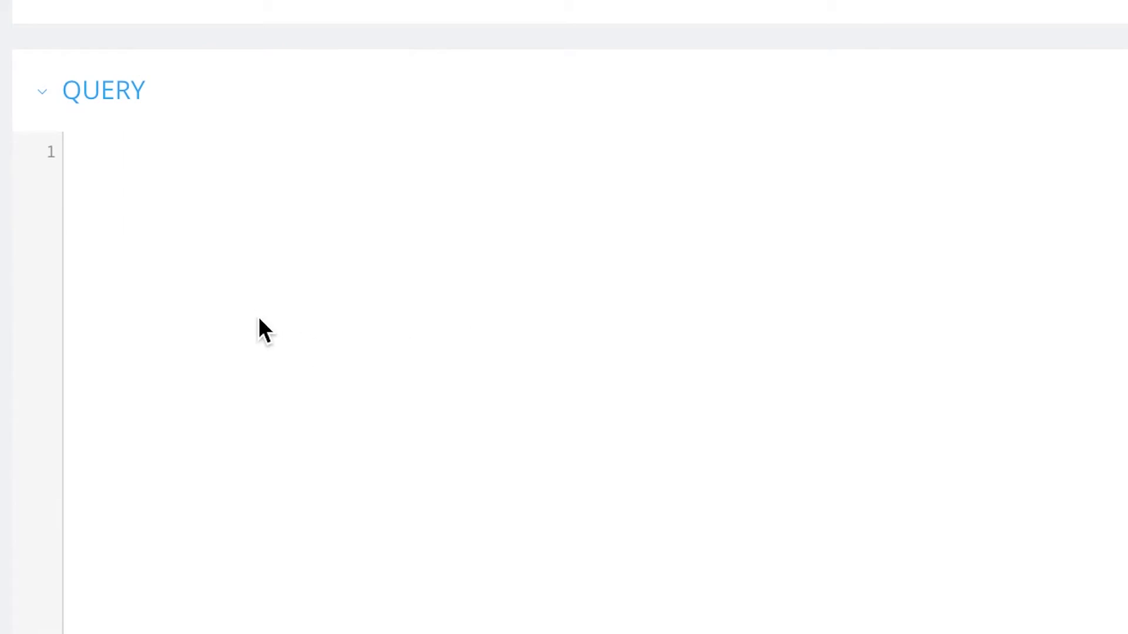
Write the query SELECT * FROM House_Price and view the data it returns
{"action": "type", "text": "SELCT"}
{"action": "key", "text": "BackSpace"}
{"action": "key", "text": "BackSpace"}
{"action": "type", "text": "ECT *"}
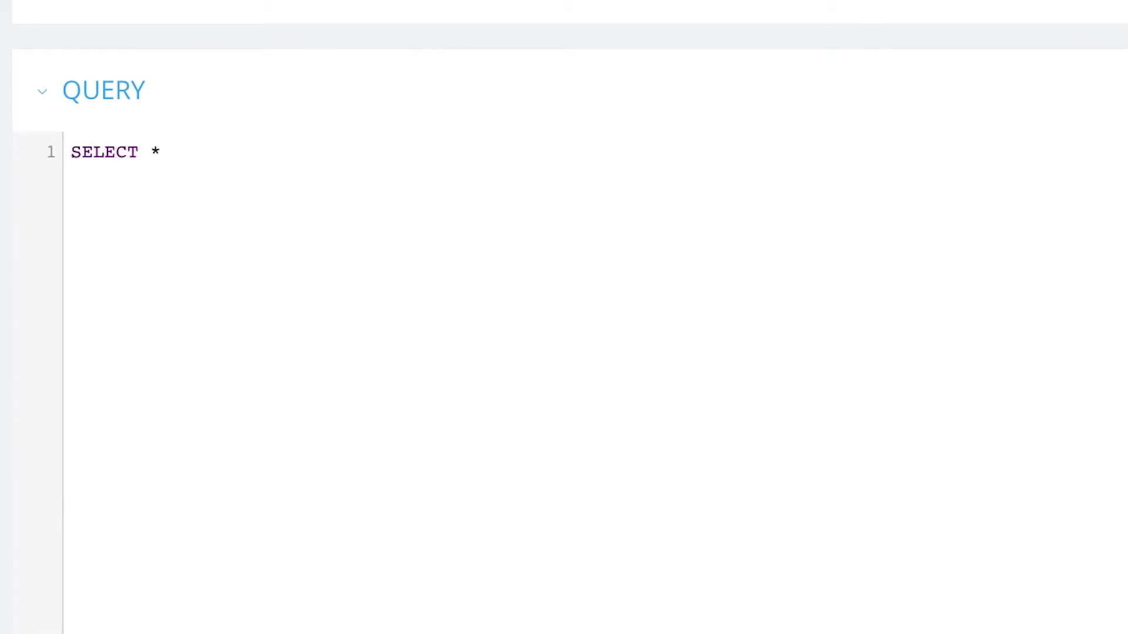
{"action": "type", "text": " FROM"}
{"action": "key", "text": "ctrl+space"}
{"action": "key", "text": "ctrl+space"}
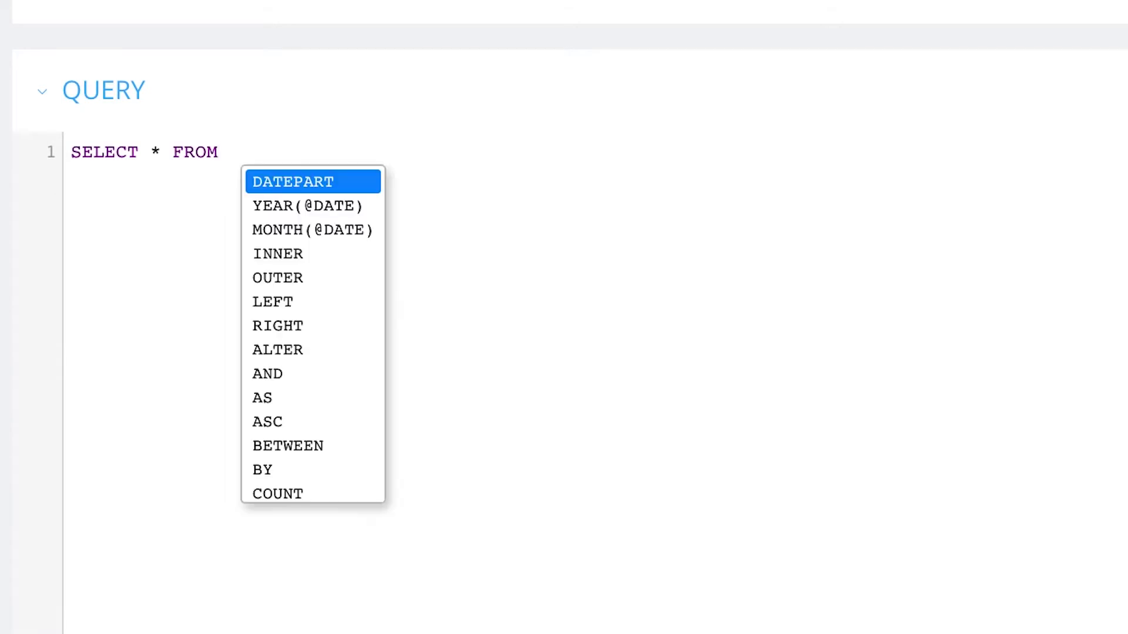
{"action": "key", "text": "BackSpace"}
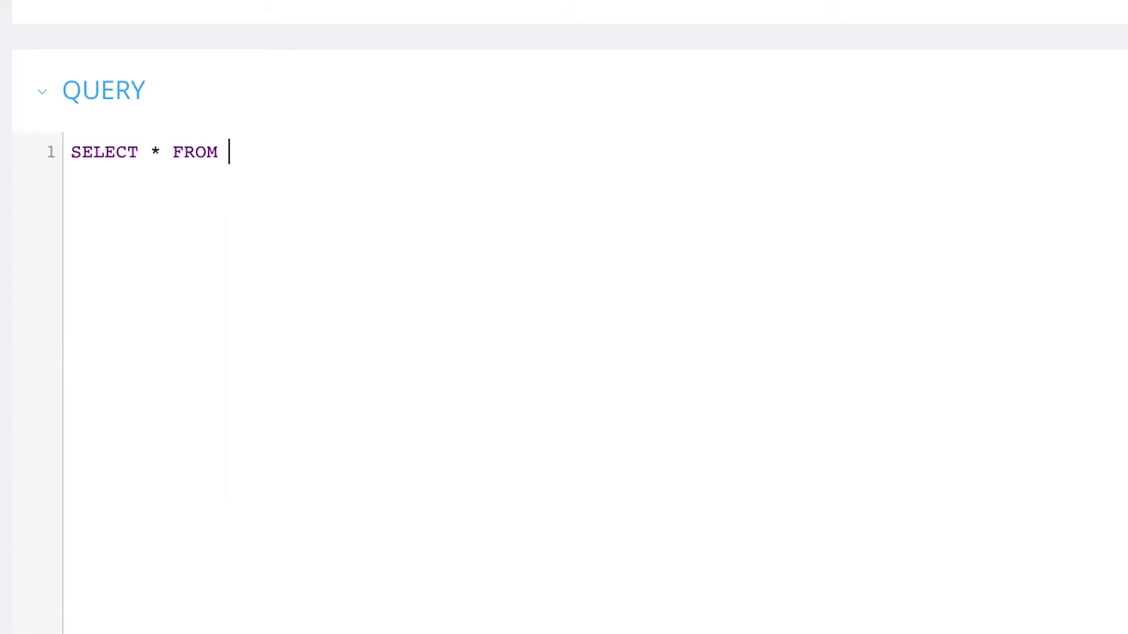
{"action": "type", "text": "House_P"}
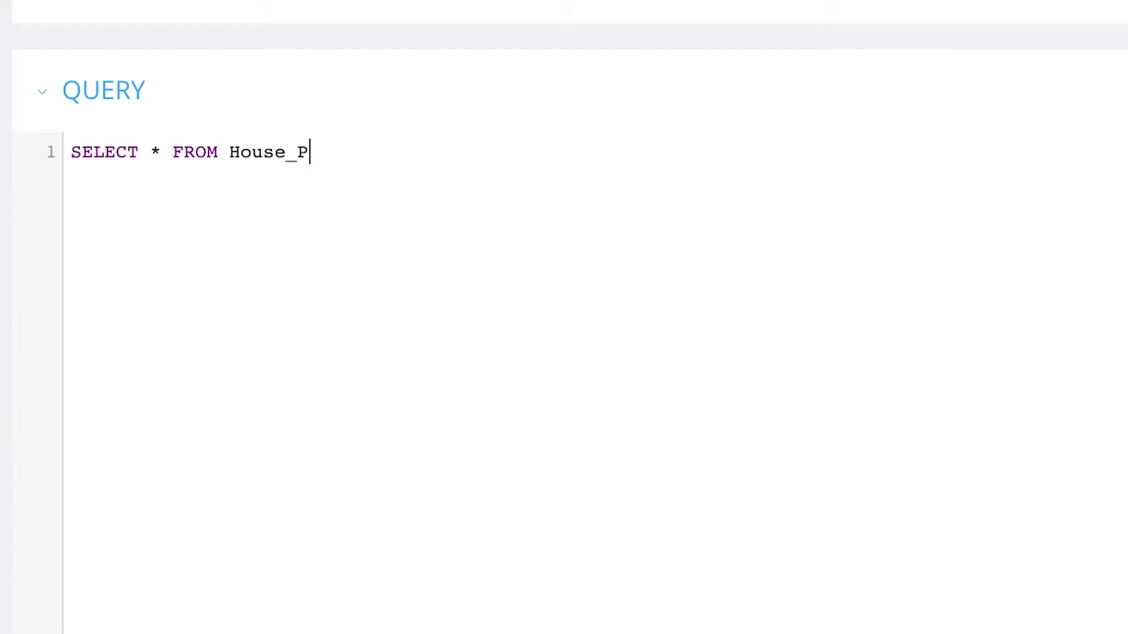
{"action": "type", "text": "rice"}
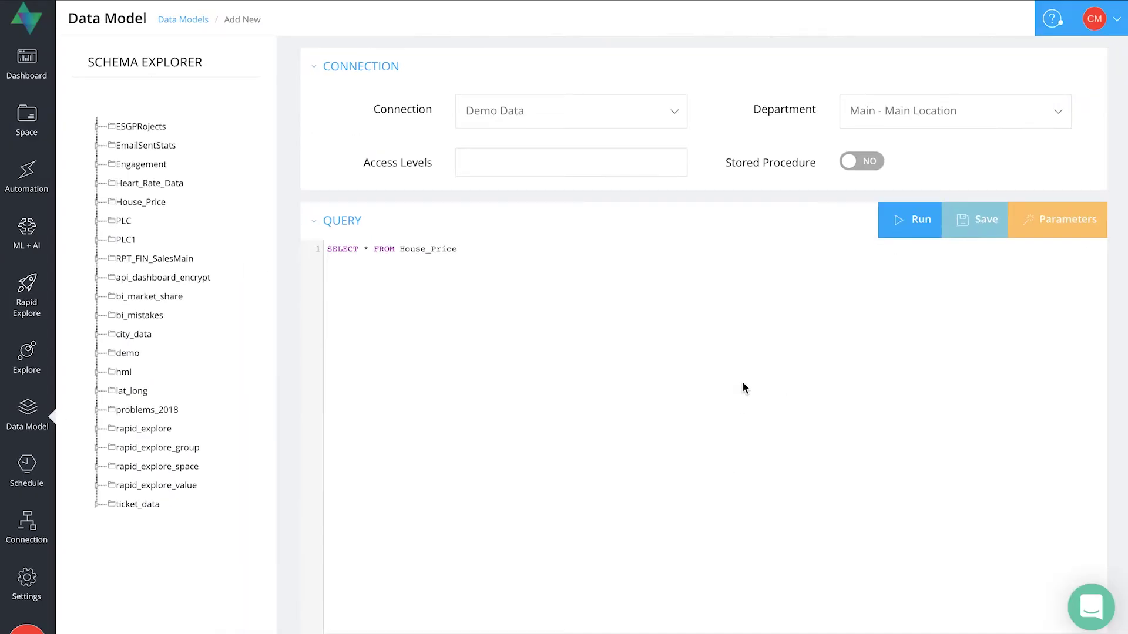
{"action": "scroll", "coordinate": [743, 383], "scroll_direction": "down", "scroll_amount": 6}
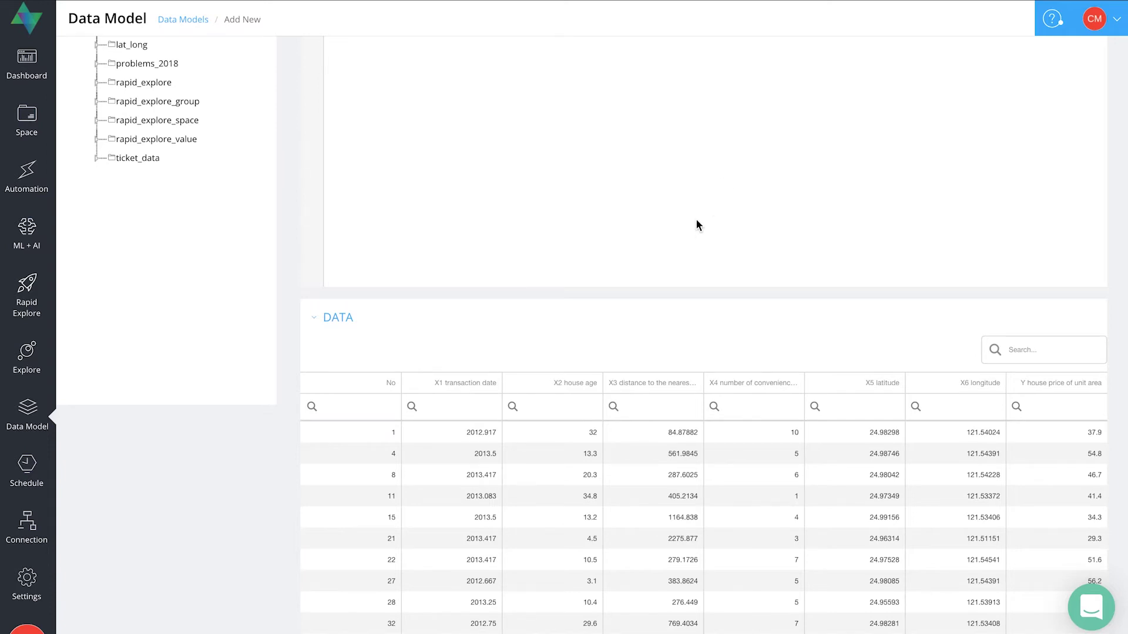
{"action": "scroll", "coordinate": [696, 221], "scroll_direction": "up", "scroll_amount": 6}
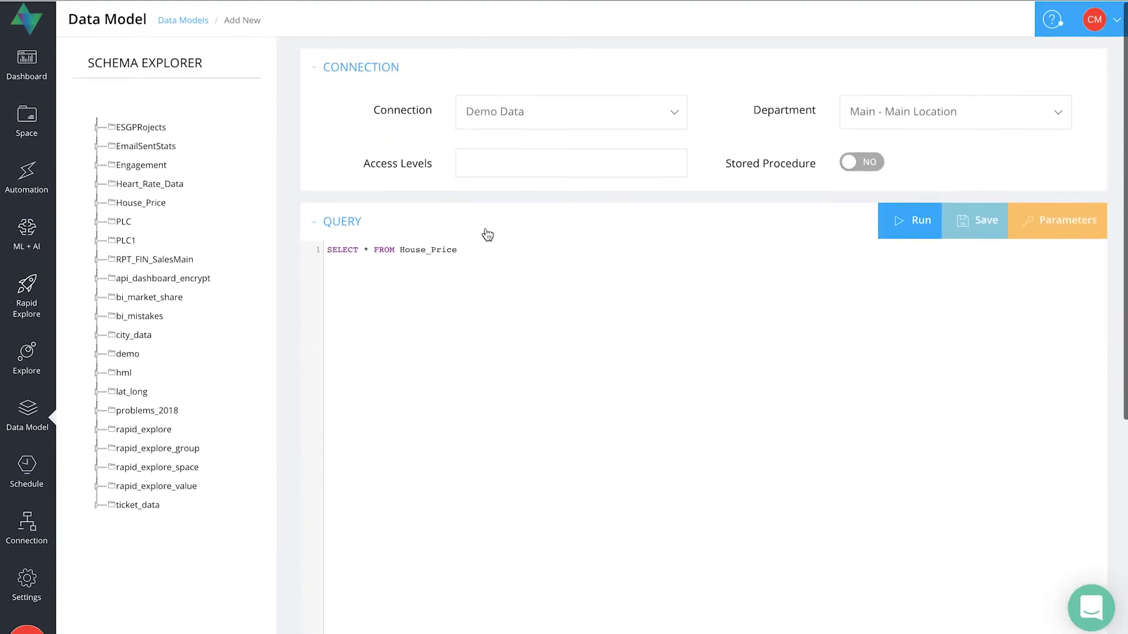
Expand the House_Price table's columns in the schema and replace the query's asterisk with the No column
{"action": "left_click", "coordinate": [97, 202]}
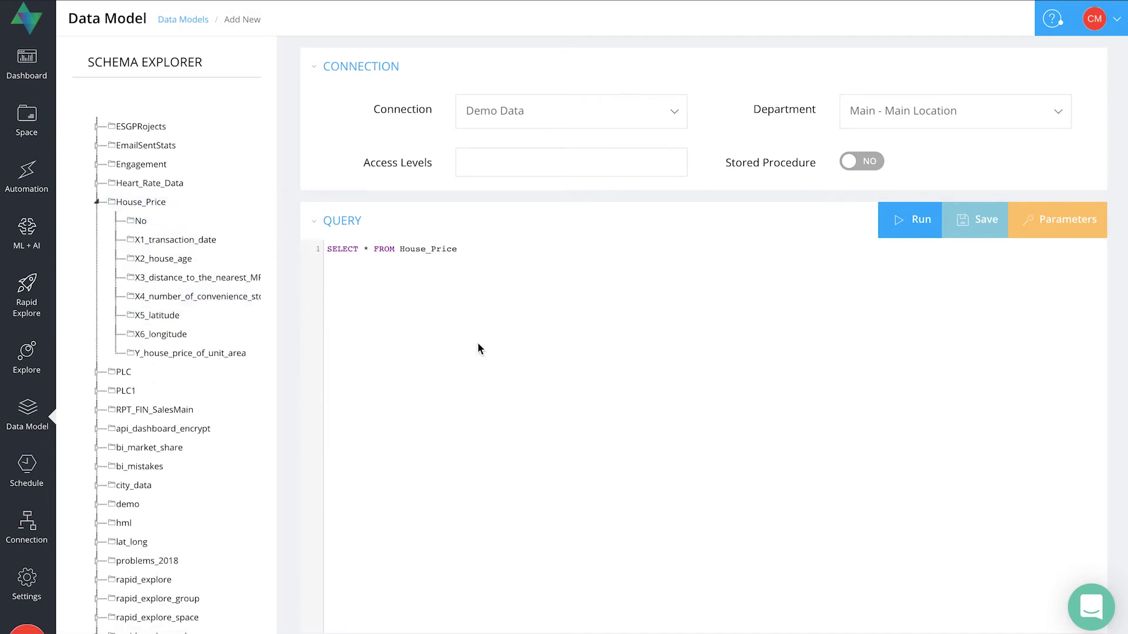
{"action": "double_click", "coordinate": [367, 250]}
{"action": "type", "text": "NO"}
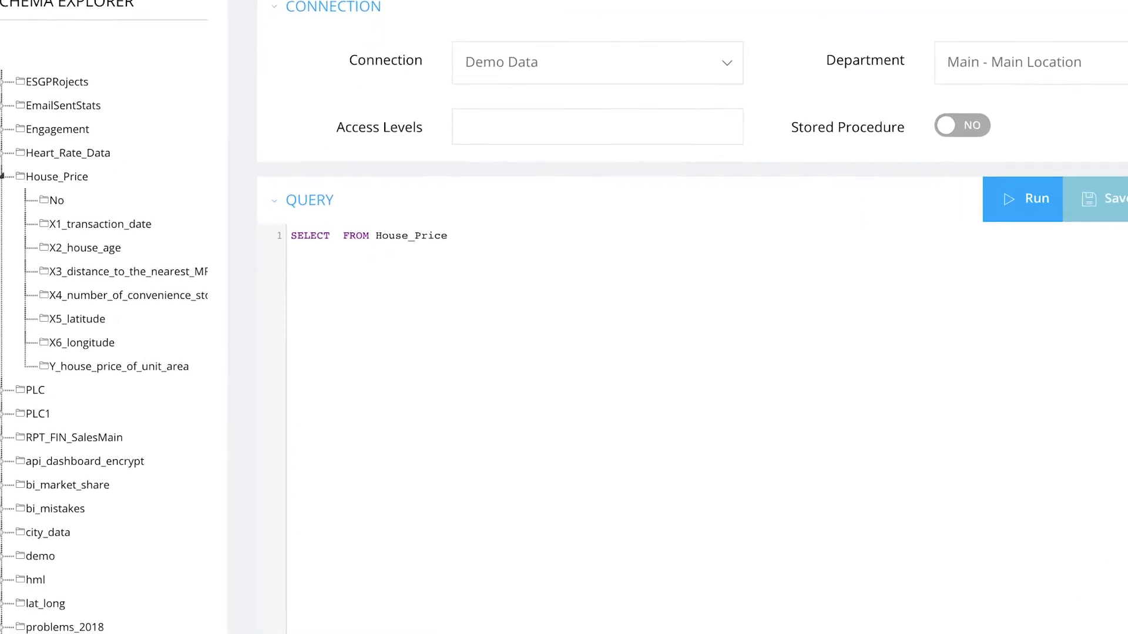
{"action": "type", "text": "T,"}
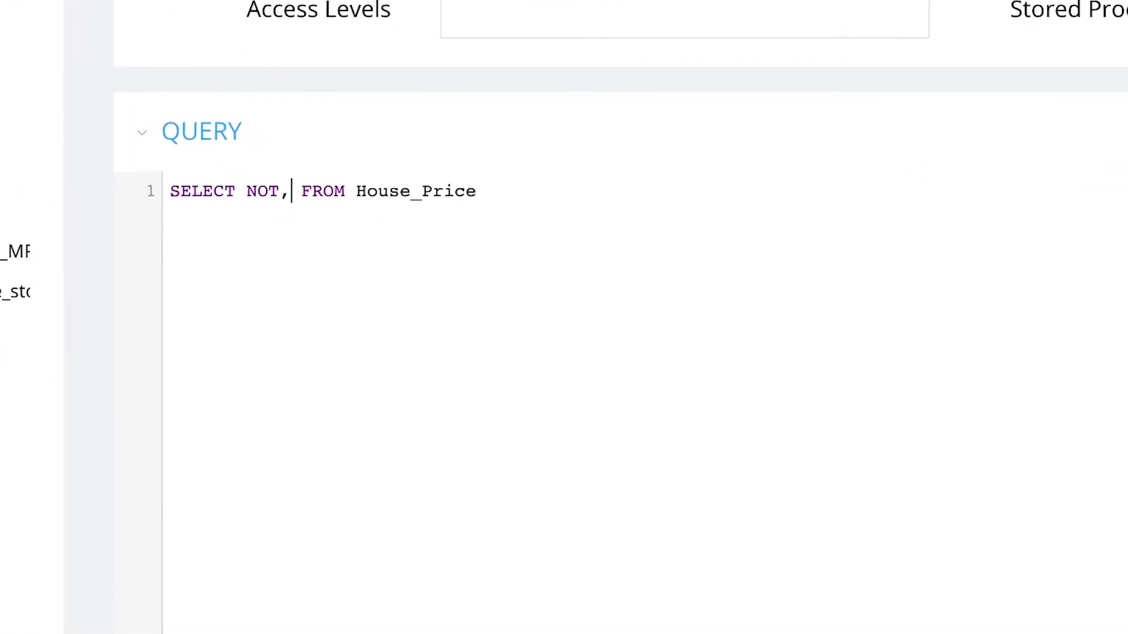
{"action": "key", "text": "BackSpace"}
{"action": "key", "text": "BackSpace"}
{"action": "key", "text": "BackSpace"}
{"action": "key", "text": "BackSpace"}
{"action": "type", "text": "o, "}
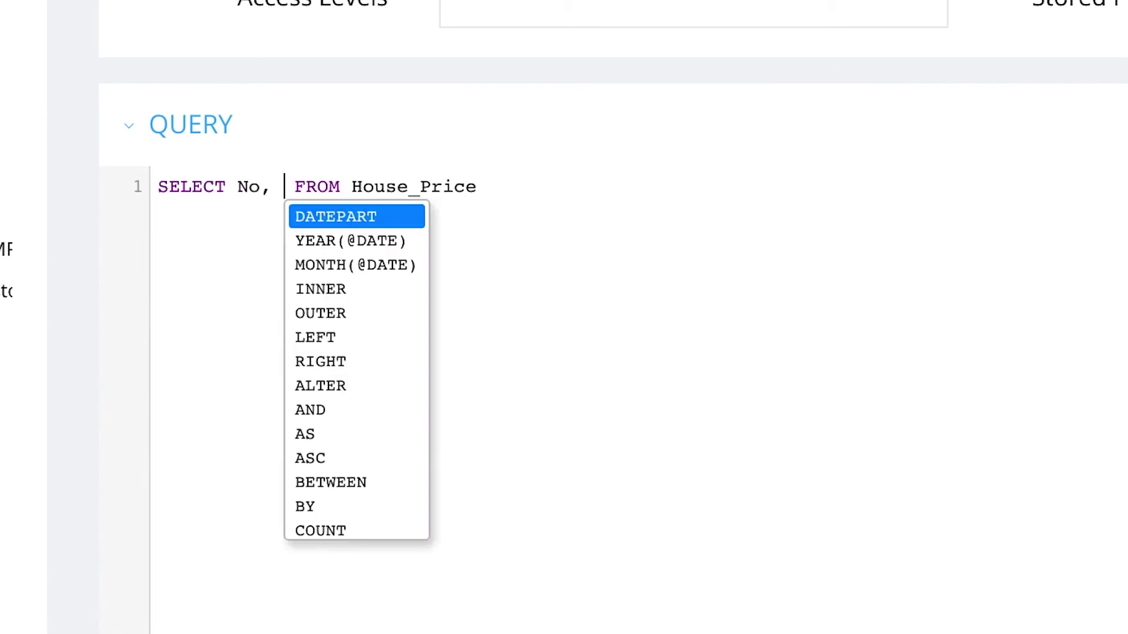
Add X1_transaction_date to the selected columns after No in the query
{"action": "type", "text": "X1_"}
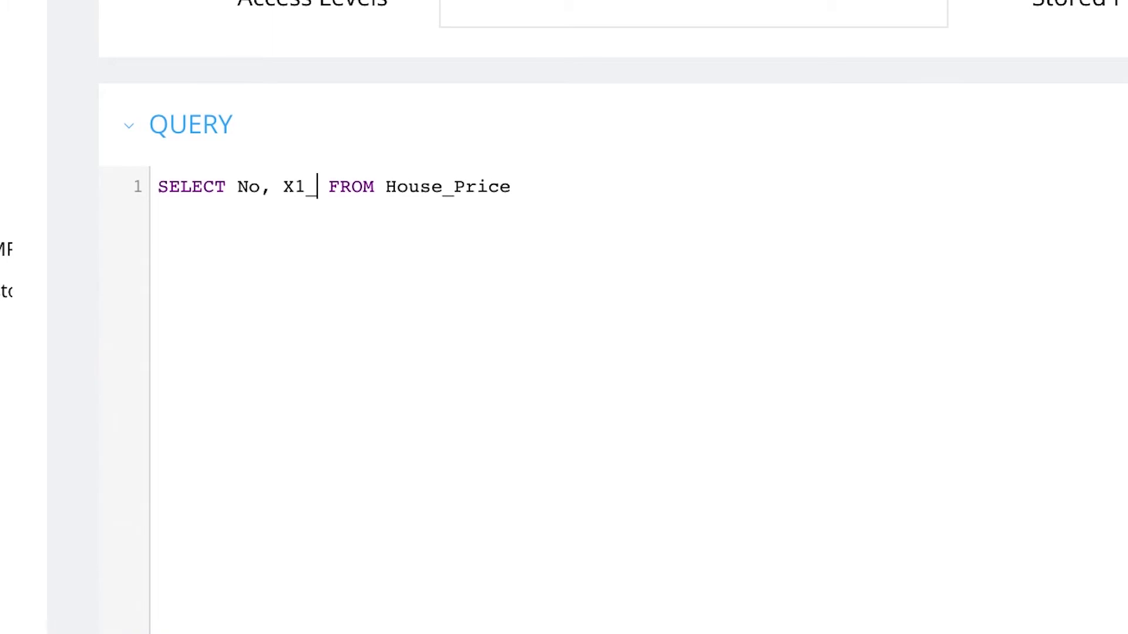
{"action": "type", "text": "transa"}
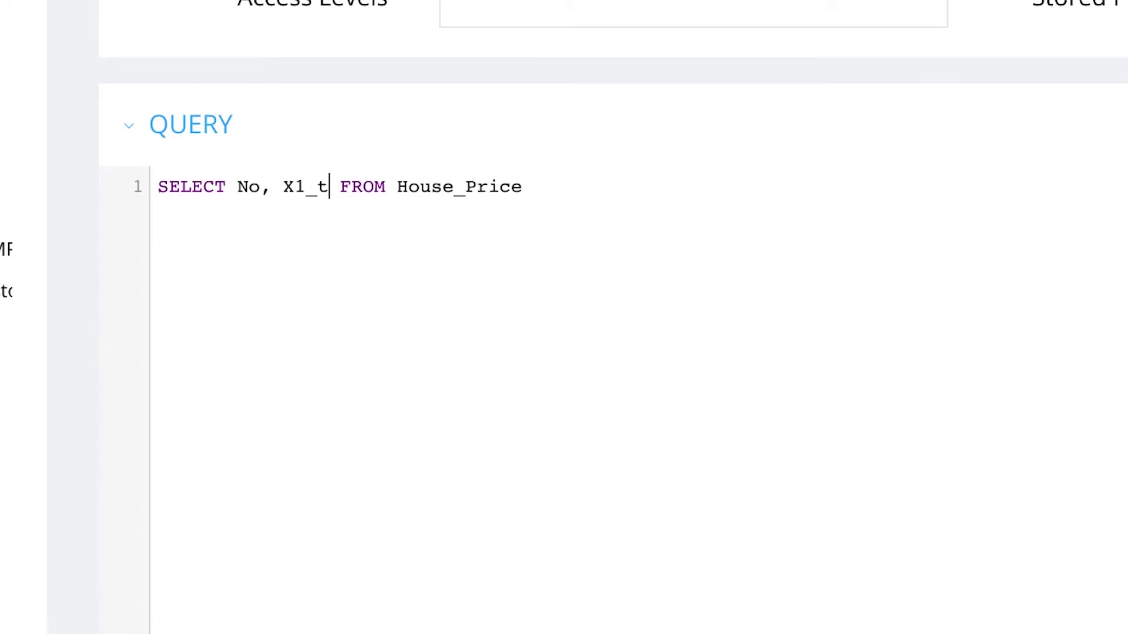
{"action": "type", "text": "ction_dat"}
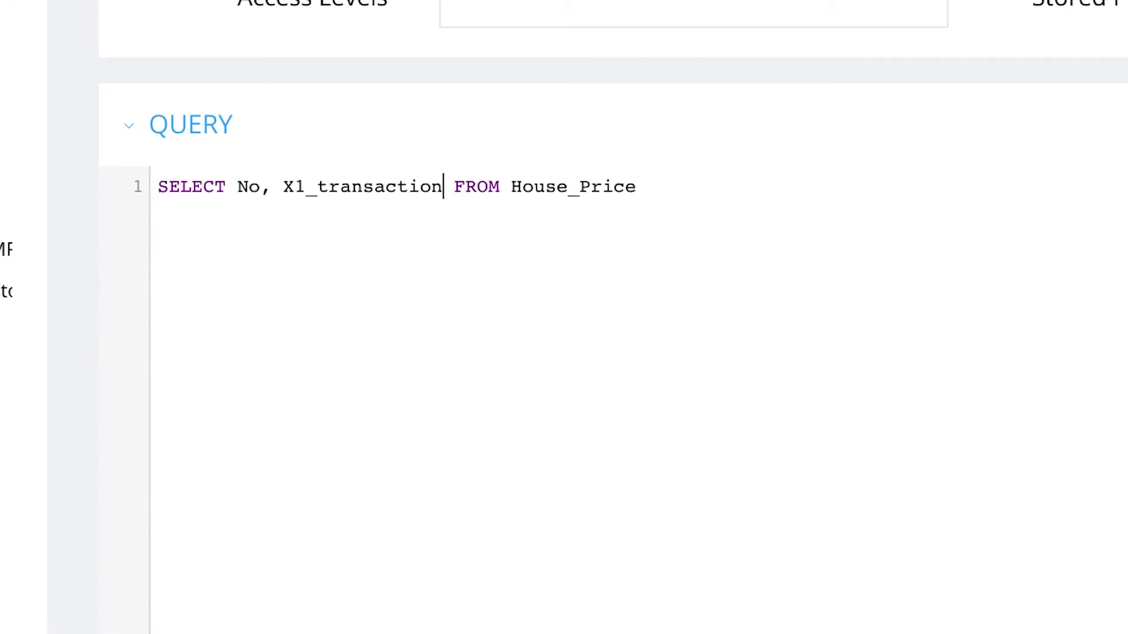
{"action": "type", "text": "e, "}
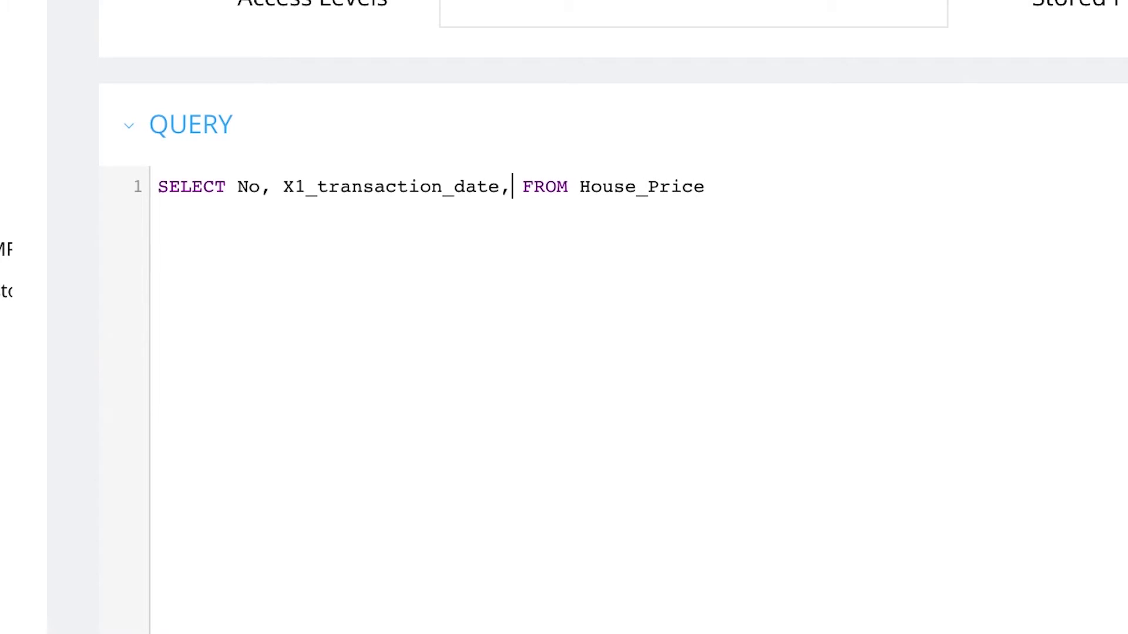
Add X2_house_age as the third selected column and run the query to view its data
{"action": "type", "text": "X2"}
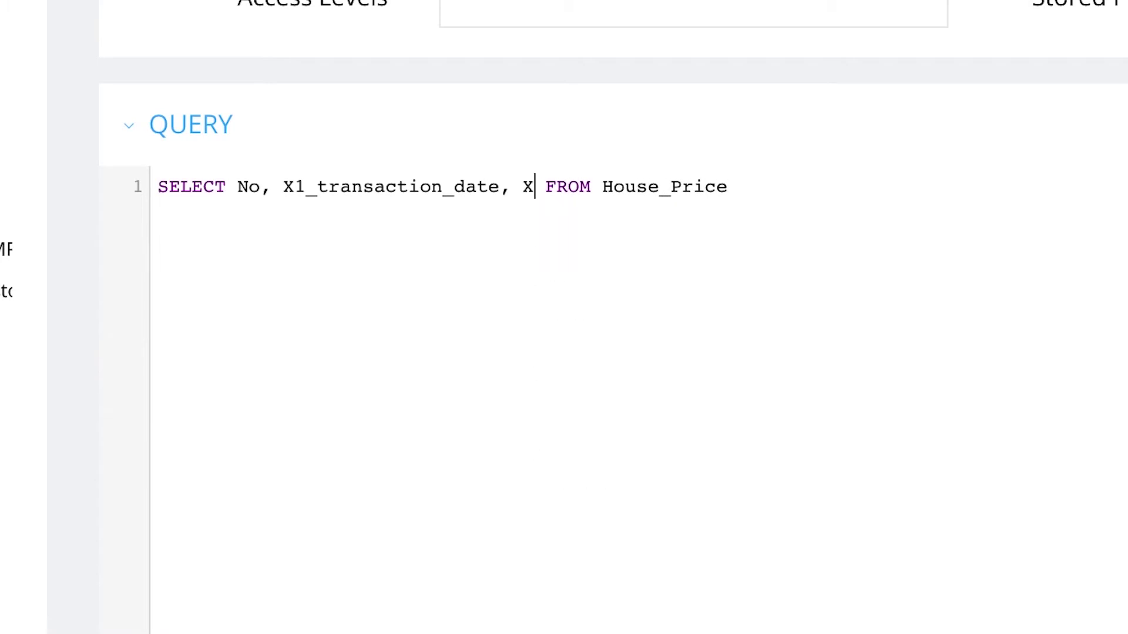
{"action": "type", "text": "_,"}
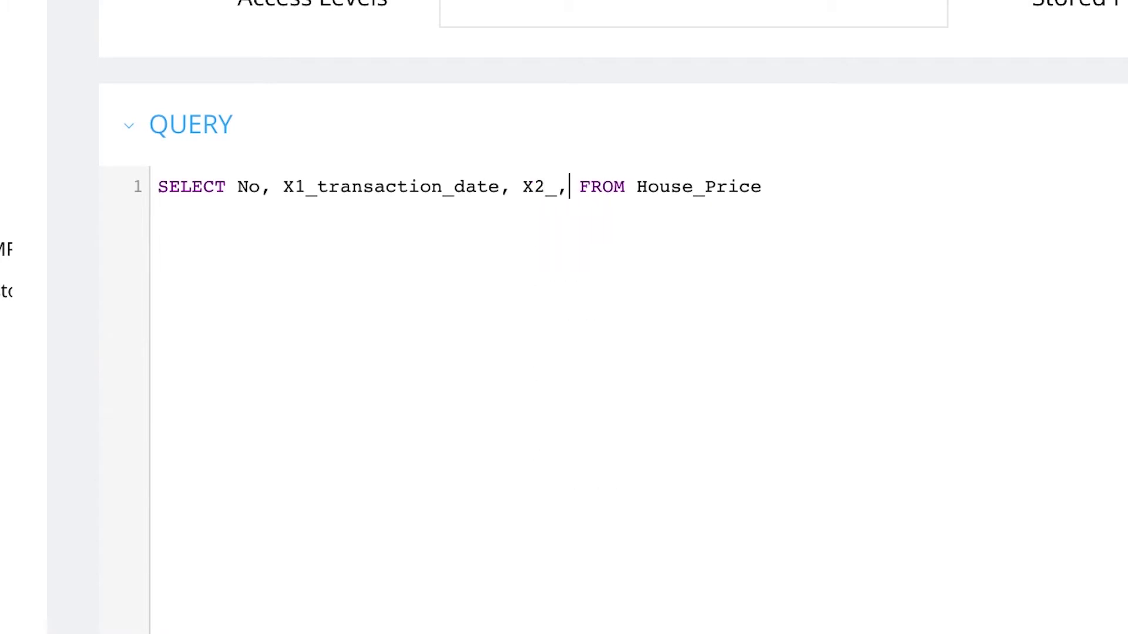
{"action": "key", "text": "BackSpace"}
{"action": "type", "text": "house"}
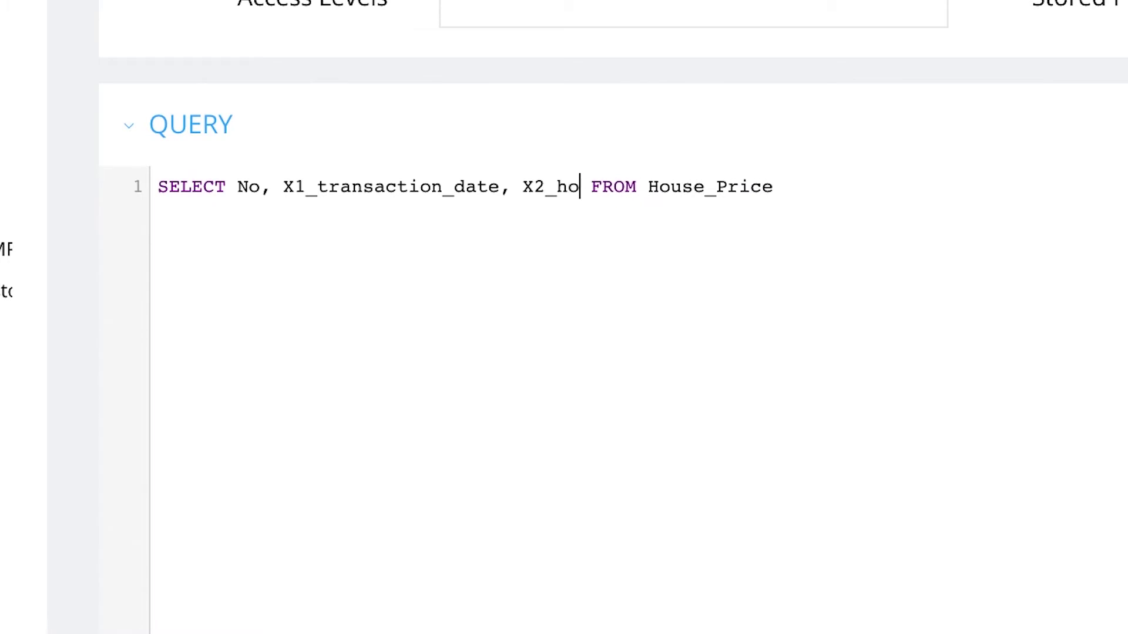
{"action": "type", "text": "_"}
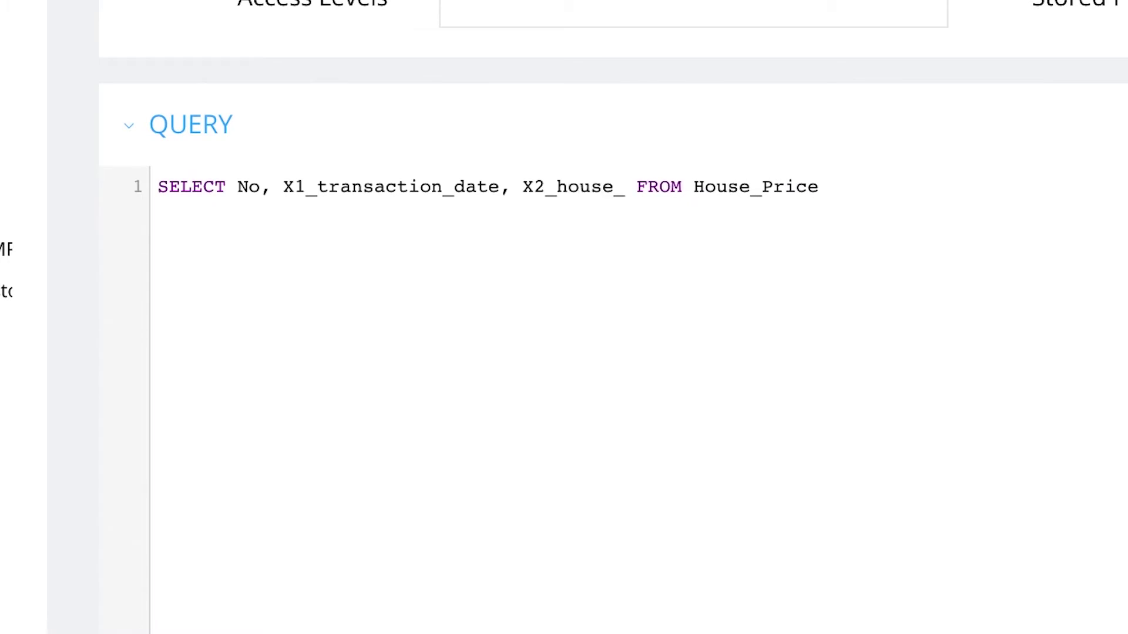
{"action": "type", "text": "age"}
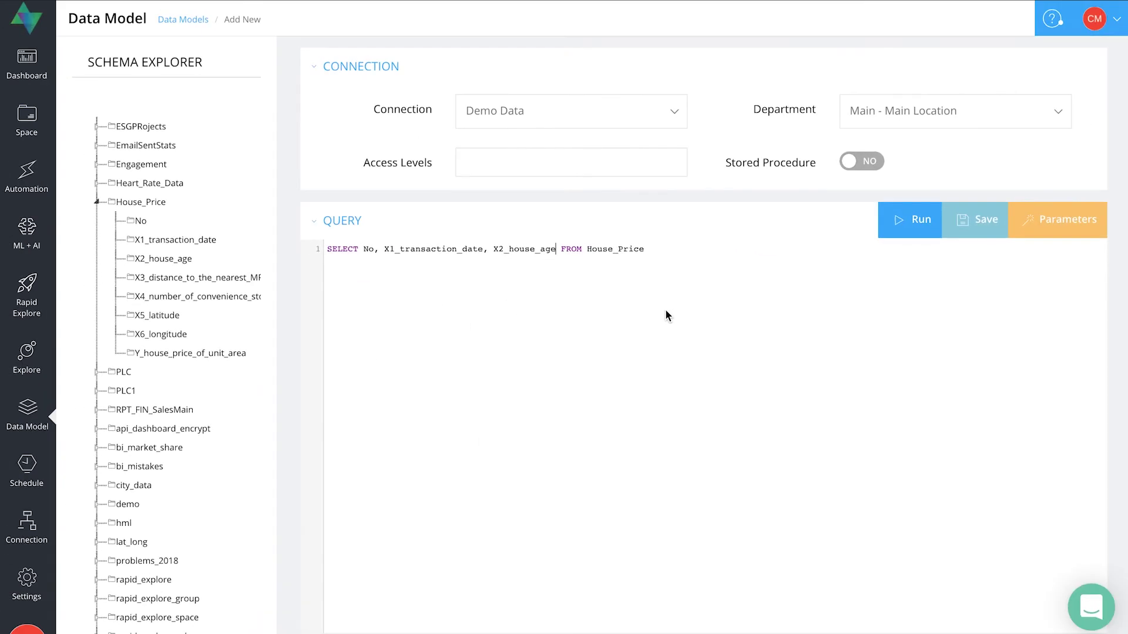
{"action": "left_click", "coordinate": [905, 228]}
{"action": "scroll", "coordinate": [549, 510], "scroll_direction": "down", "scroll_amount": 6}
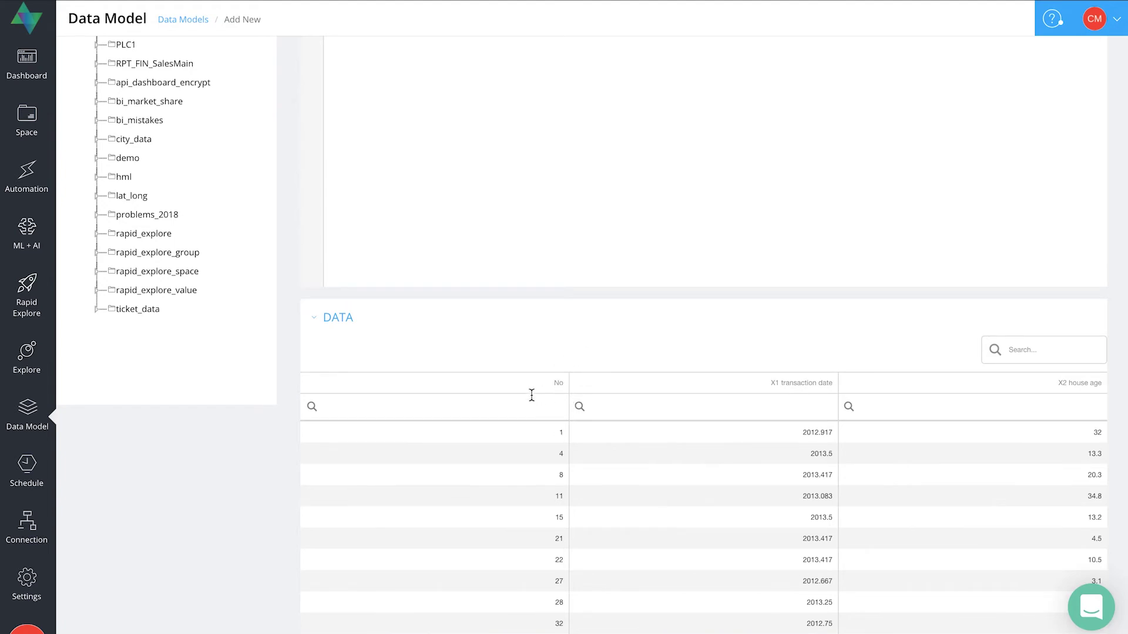
Alias the No column as "Number" in the query
{"action": "scroll", "coordinate": [603, 386], "scroll_direction": "up", "scroll_amount": 6}
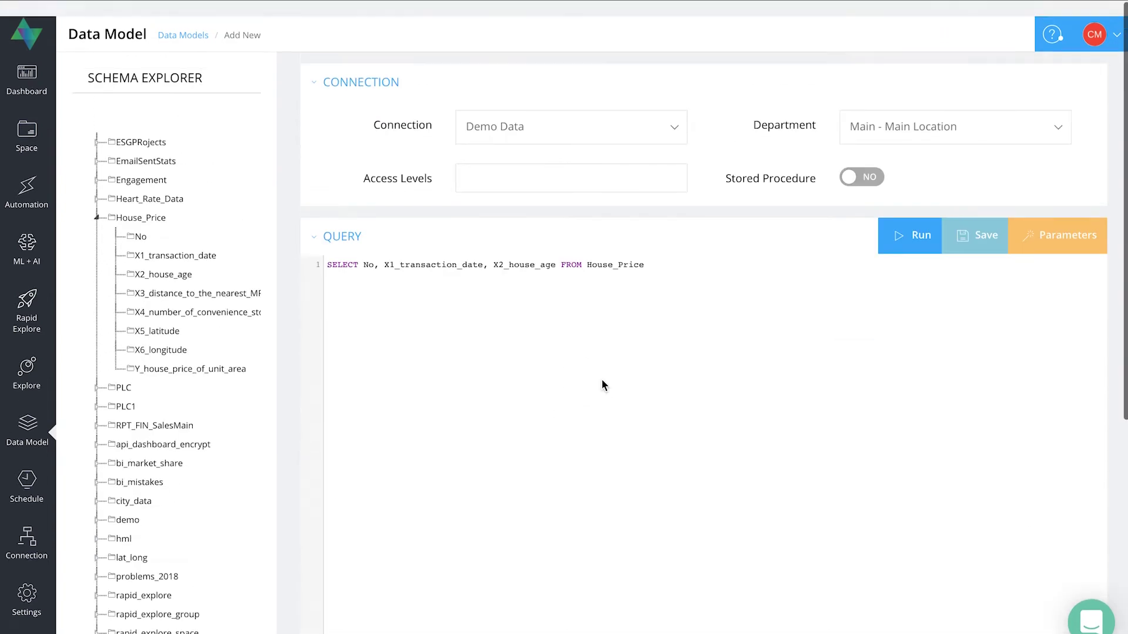
{"action": "left_click", "coordinate": [373, 252]}
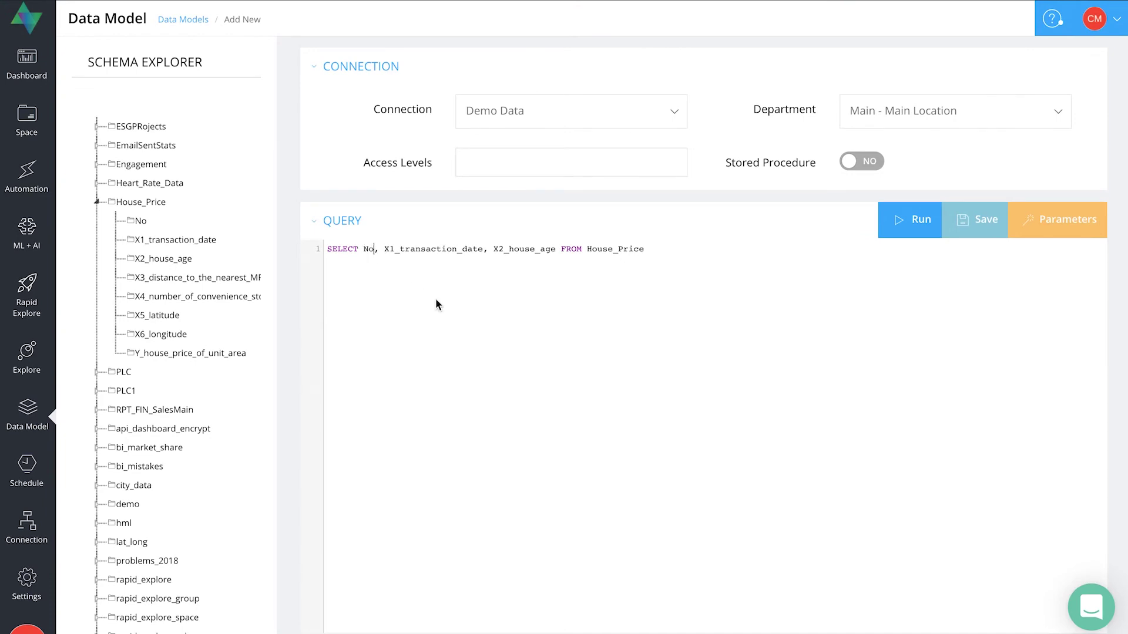
{"action": "type", "text": "AS"}
{"action": "type", "text": " \""}
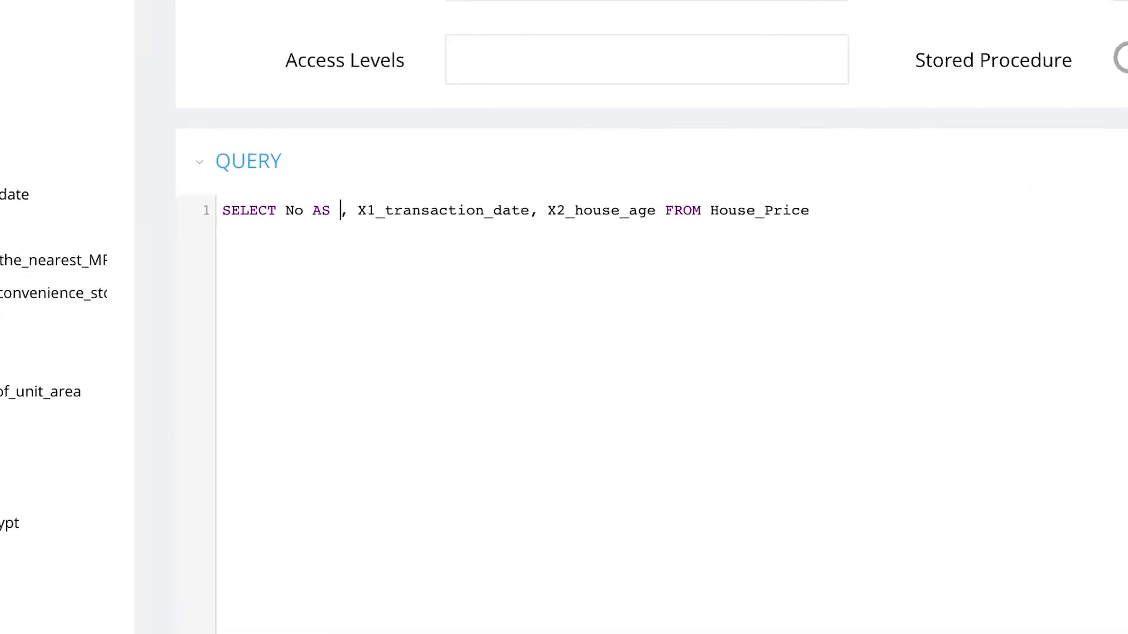
{"action": "type", "text": "NU"}
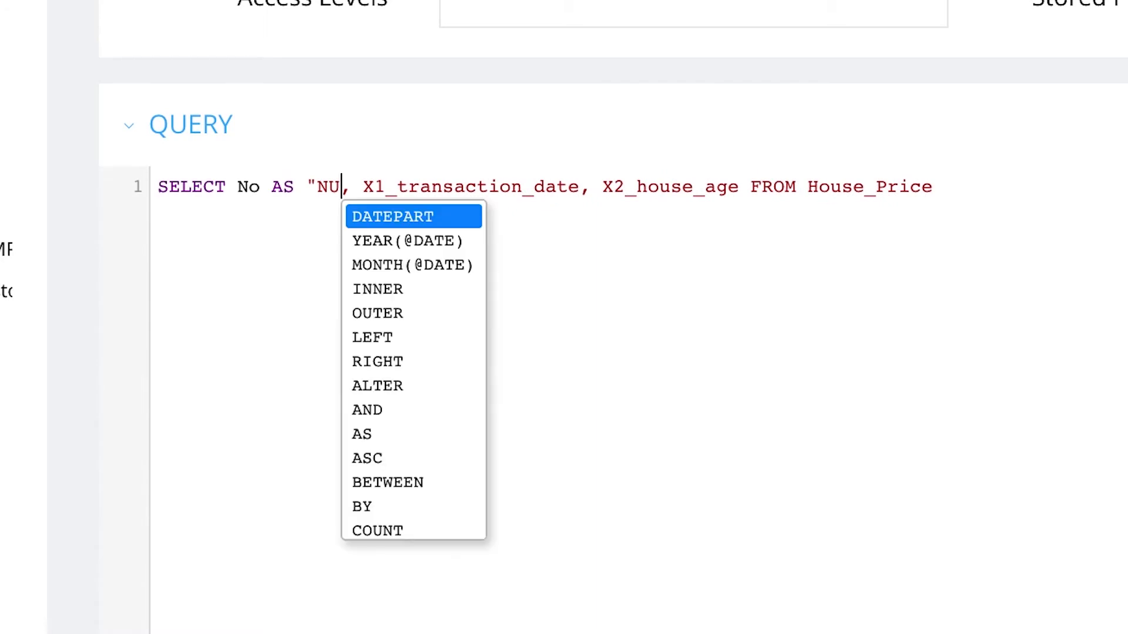
{"action": "key", "text": "BackSpace"}
{"action": "type", "text": "umber"}
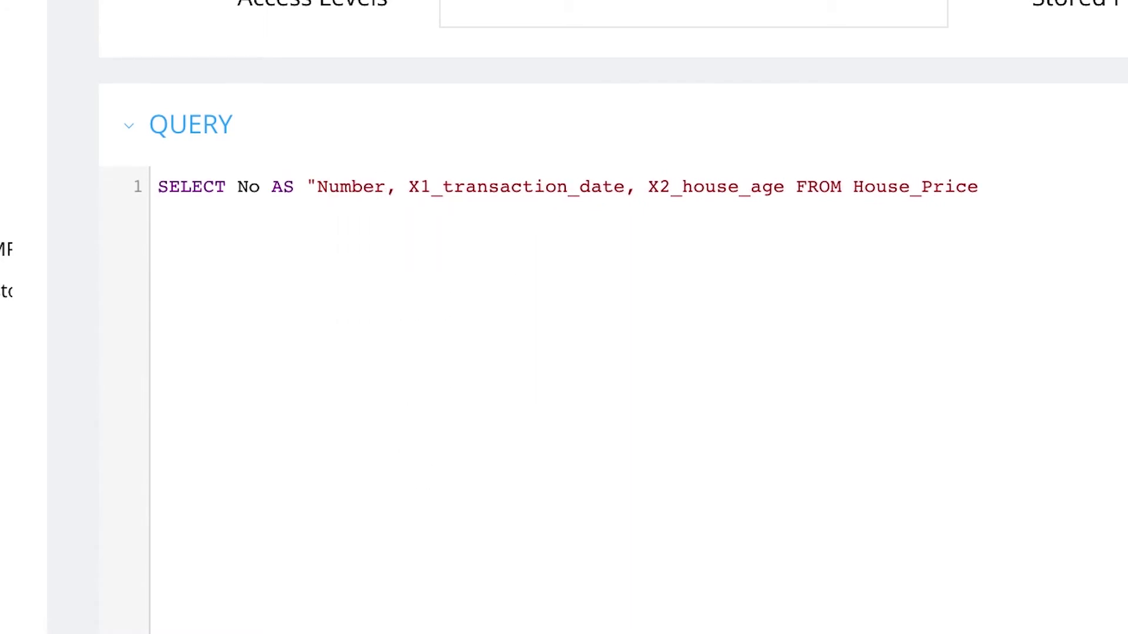
{"action": "type", "text": "\""}
{"action": "key", "text": "ctrl+space"}
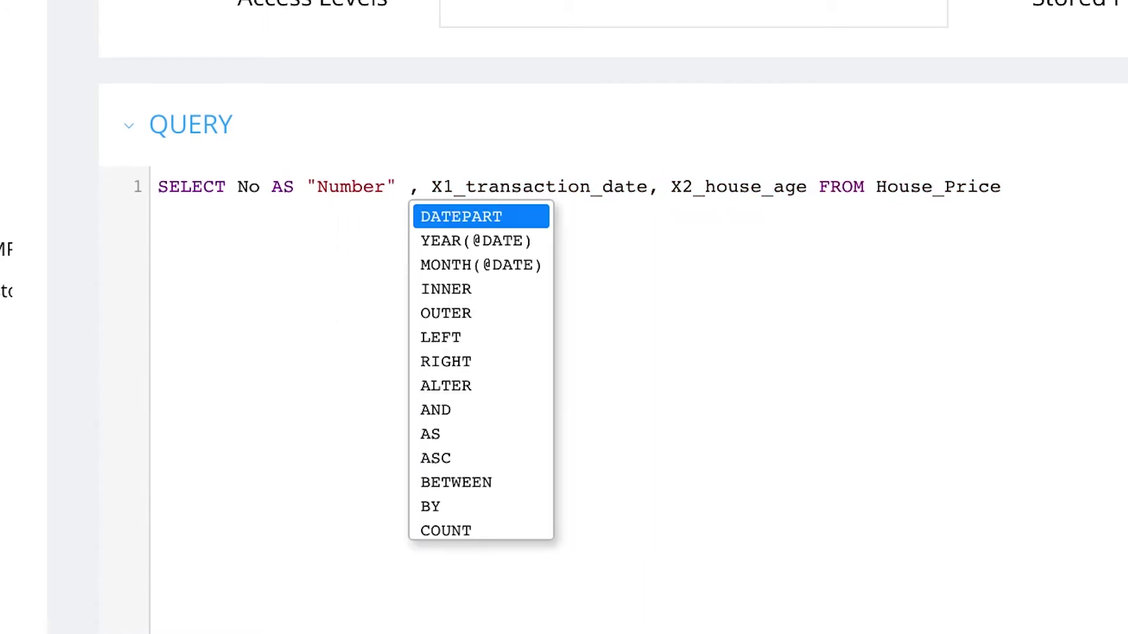
{"action": "key", "text": "Down"}
{"action": "key", "text": "Down"}
{"action": "key", "text": "Escape"}
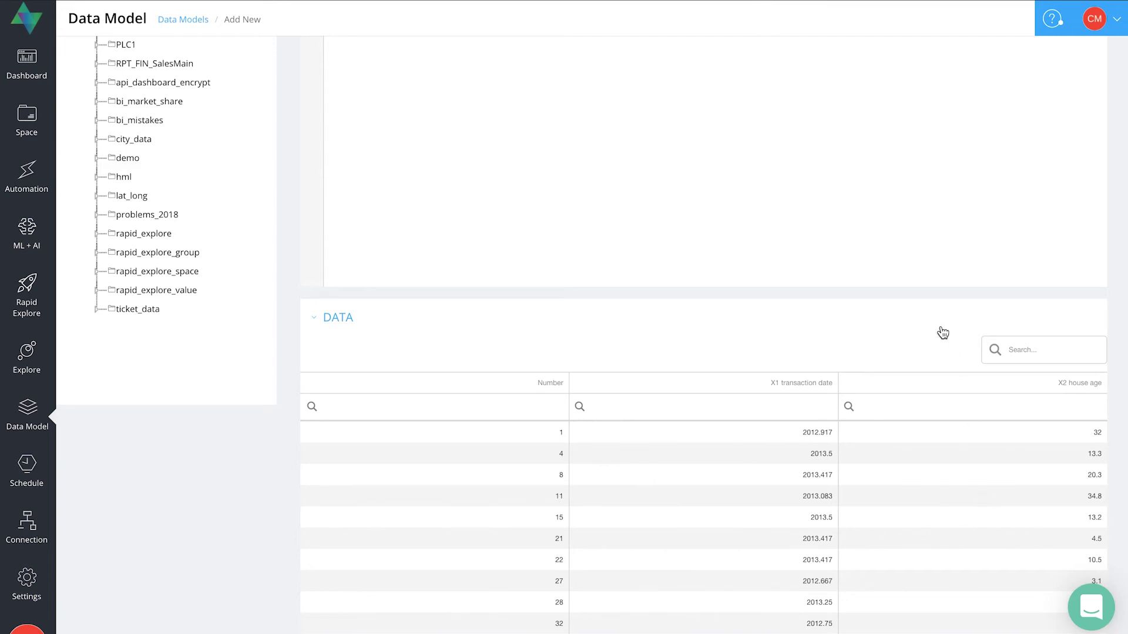
Break the query into lines, with X2_house_age on its own line and the FROM clause below a blank line
{"action": "scroll", "coordinate": [734, 220], "scroll_direction": "up", "scroll_amount": 5}
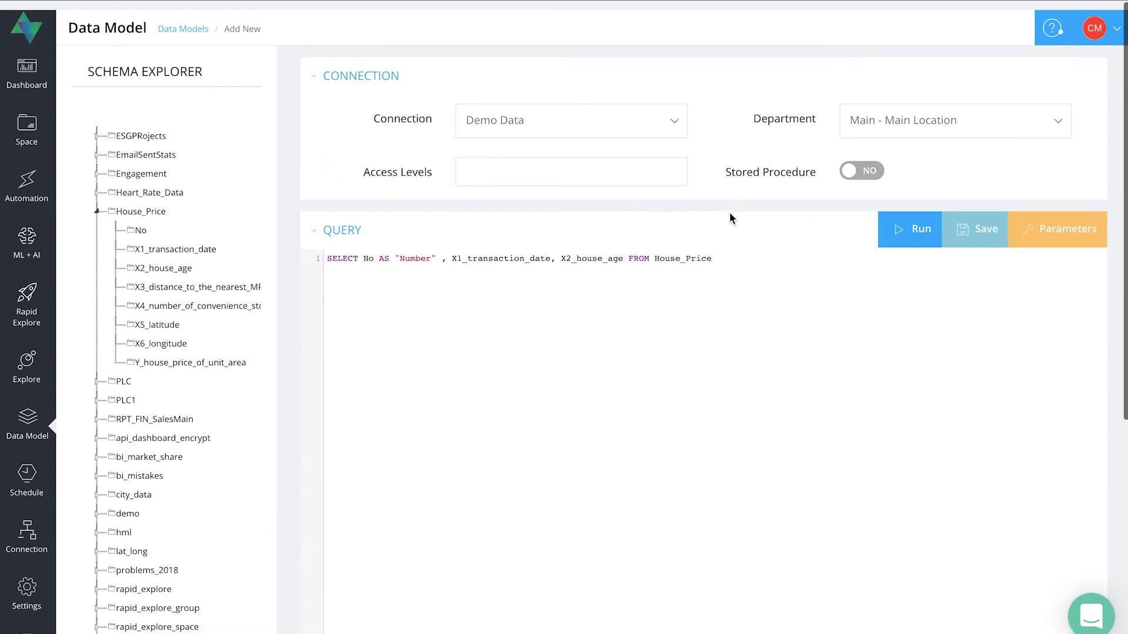
{"action": "left_click", "coordinate": [560, 250]}
{"action": "key", "text": "Return"}
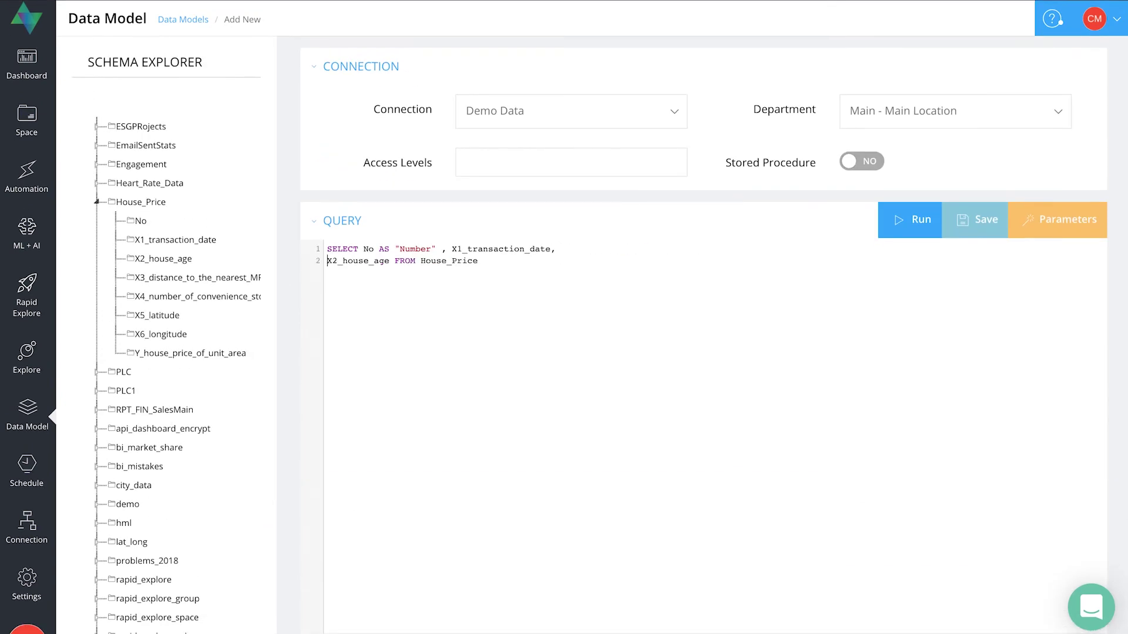
{"action": "left_click", "coordinate": [397, 260]}
{"action": "key", "text": "Return"}
{"action": "key", "text": "Return"}
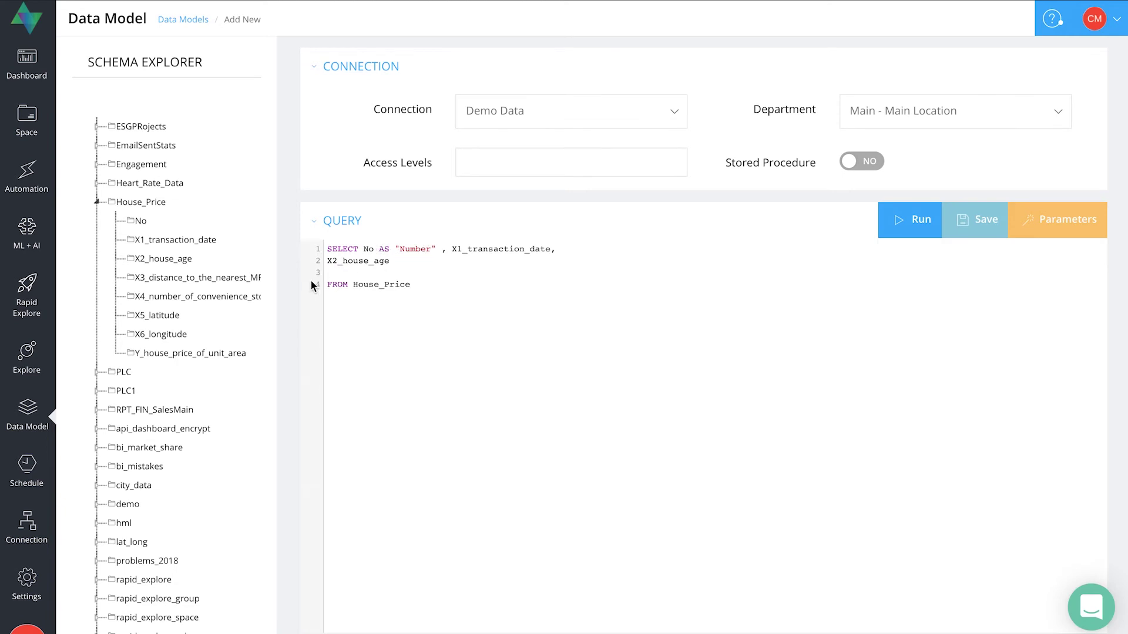
Turn the X2_house_age line into CASE WHEN X2_house_age < 10 THEN "new"
{"action": "left_click", "coordinate": [327, 260]}
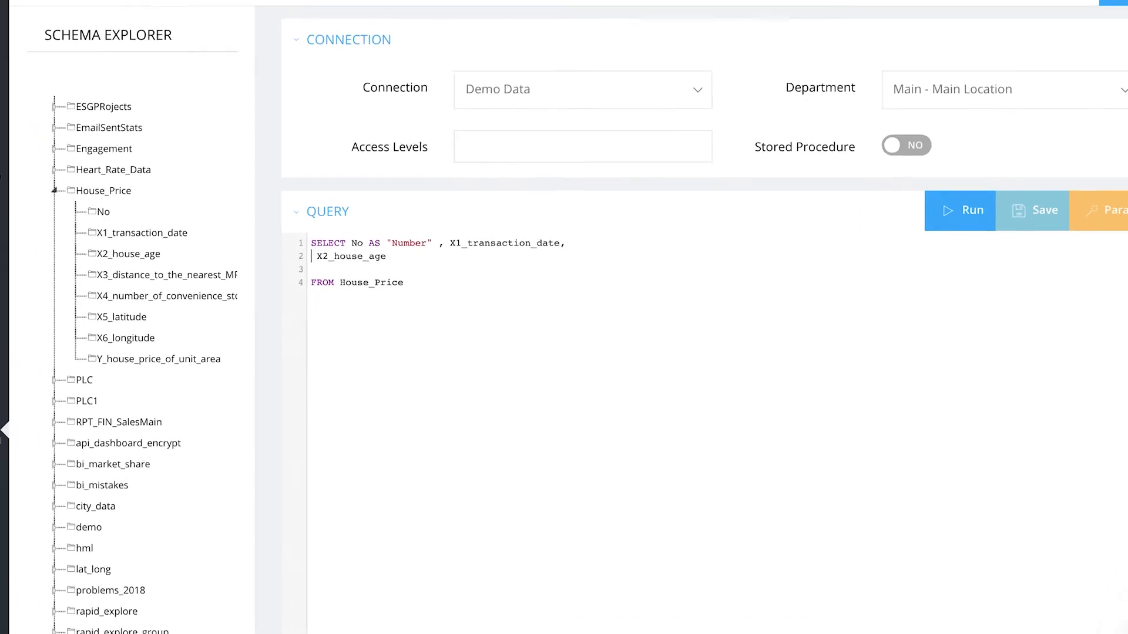
{"action": "type", "text": "CASE WHEN"}
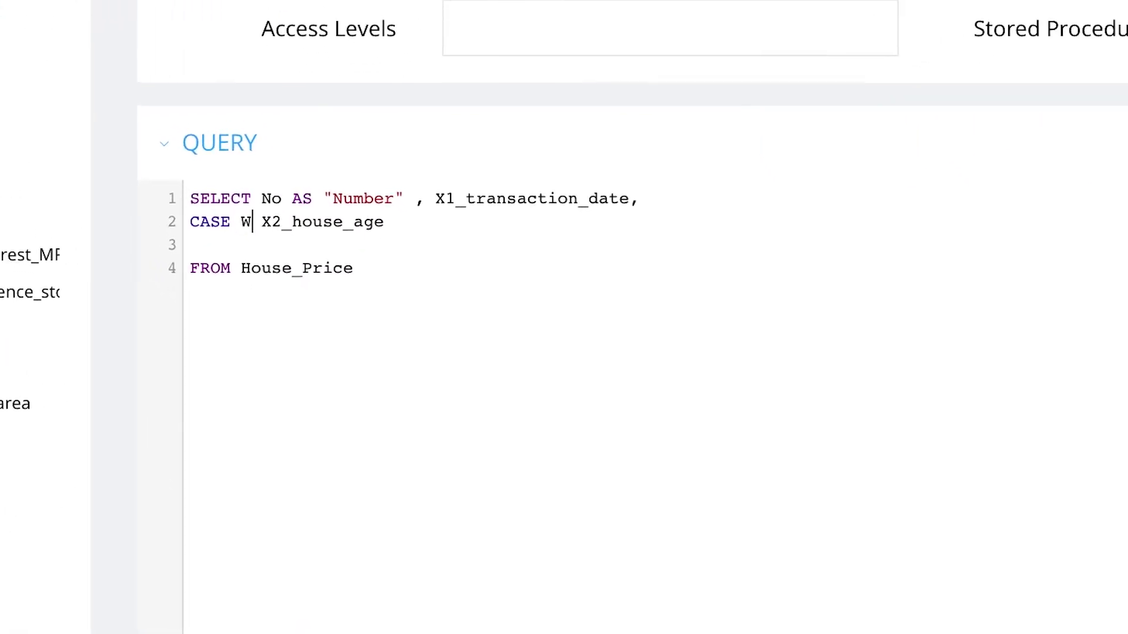
{"action": "left_click", "coordinate": [435, 234]}
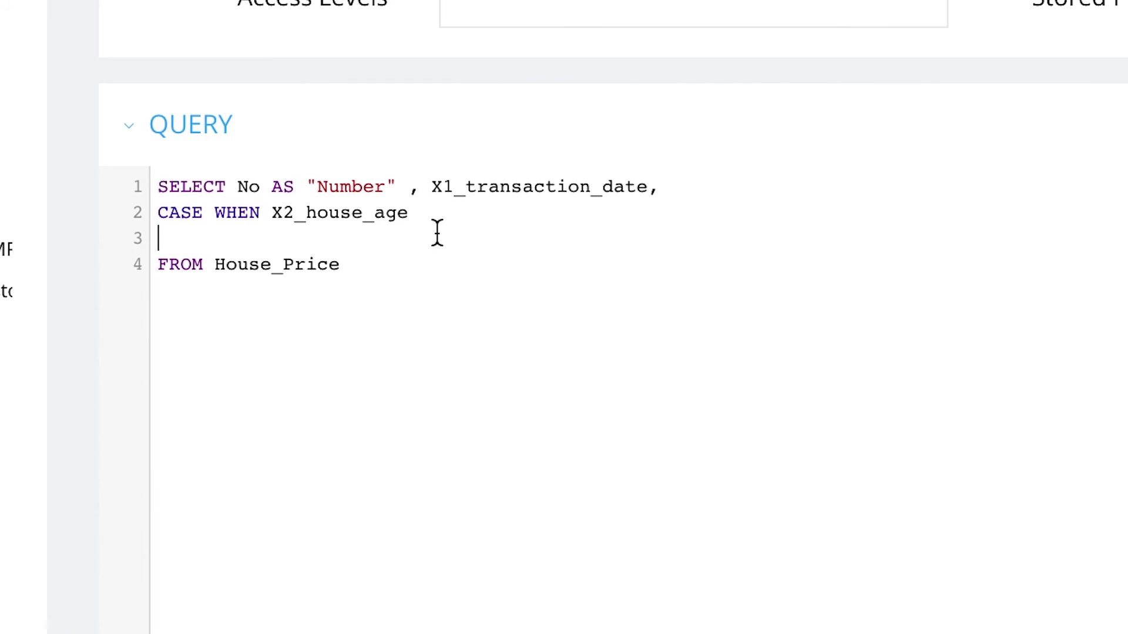
{"action": "left_click", "coordinate": [437, 217]}
{"action": "type", "text": "< "}
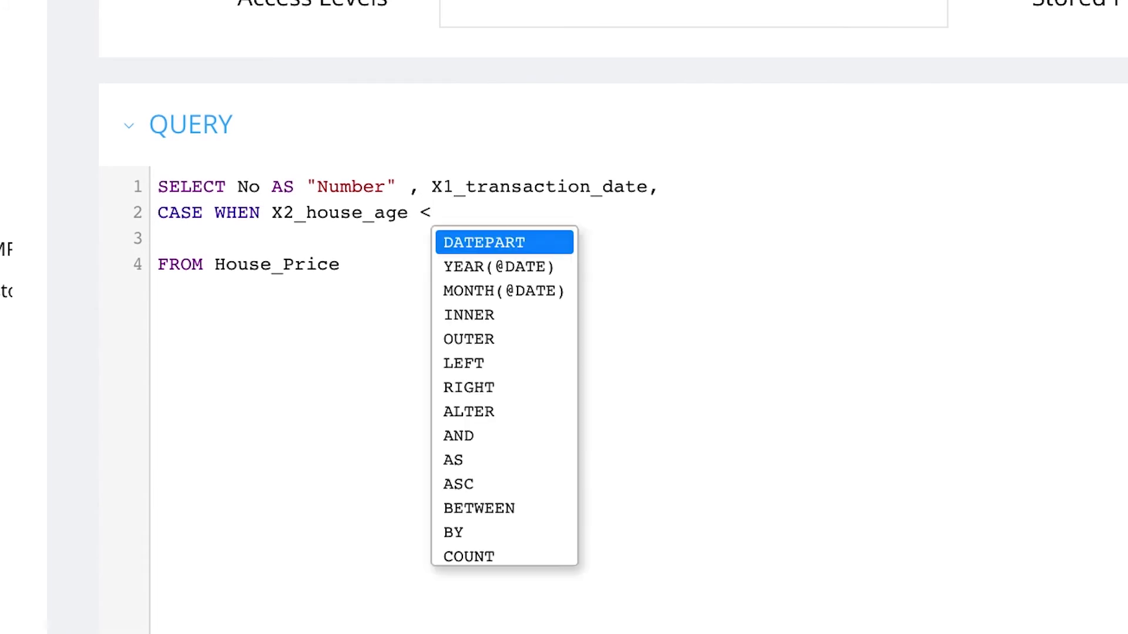
{"action": "type", "text": "10 "}
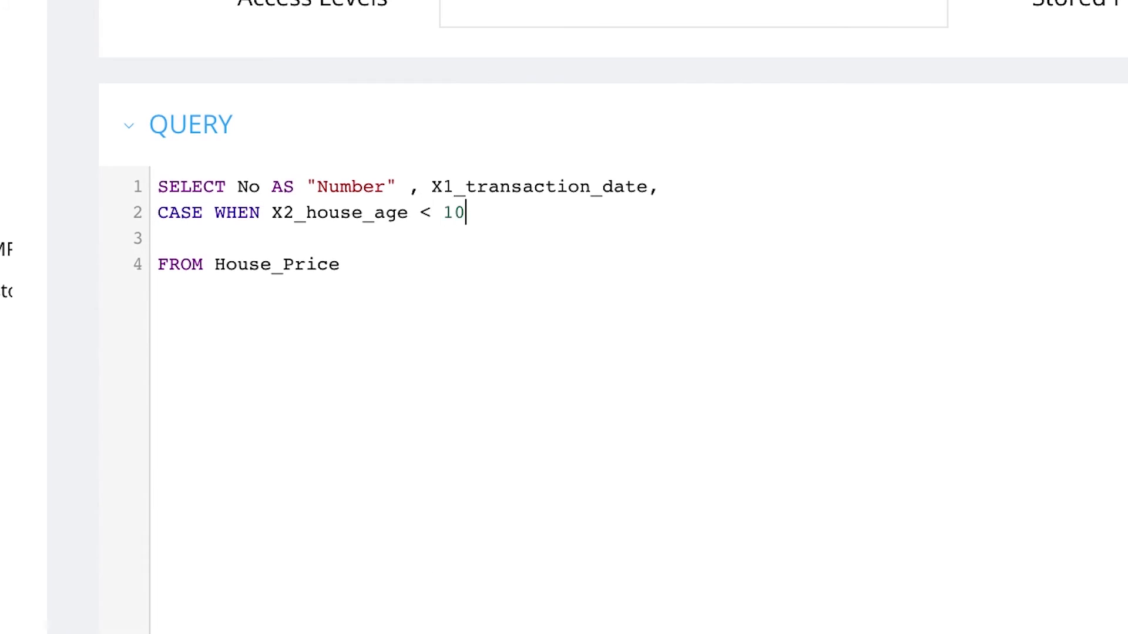
{"action": "type", "text": "THEN \"new\""}
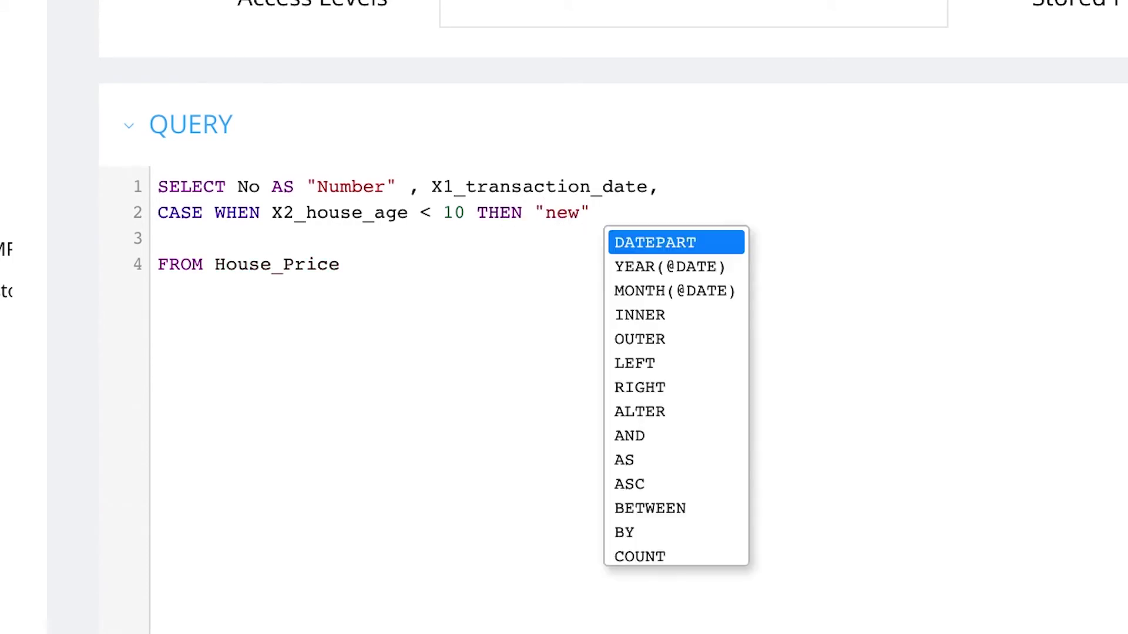
Complete the CASE expression with ELSE "old" END
{"action": "type", "text": " ELSE "}
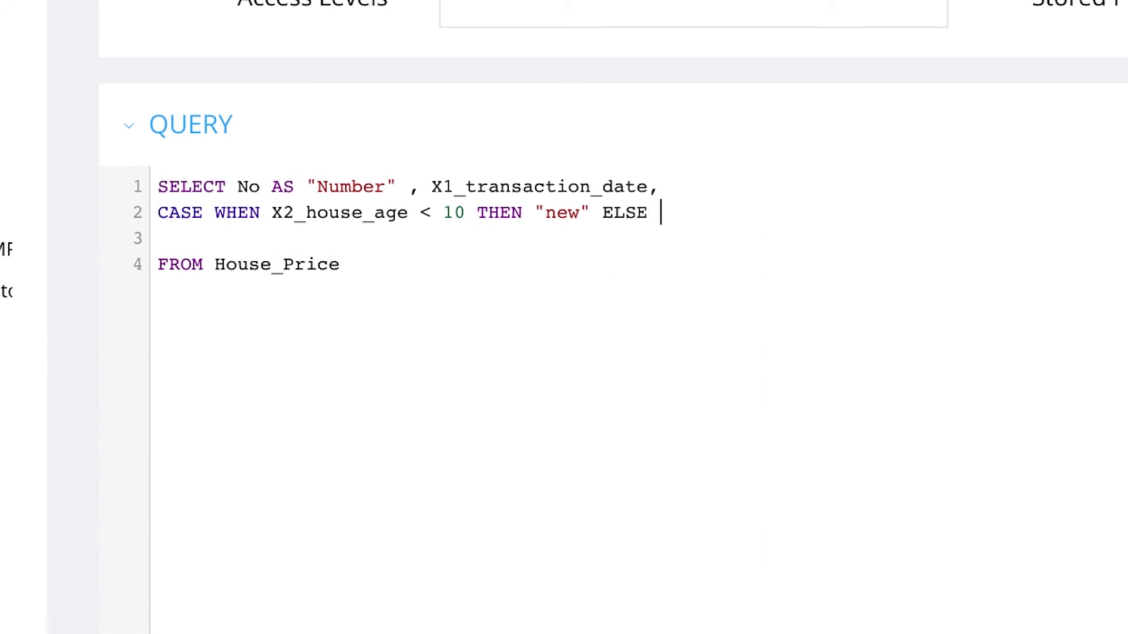
{"action": "type", "text": "\"OLD"}
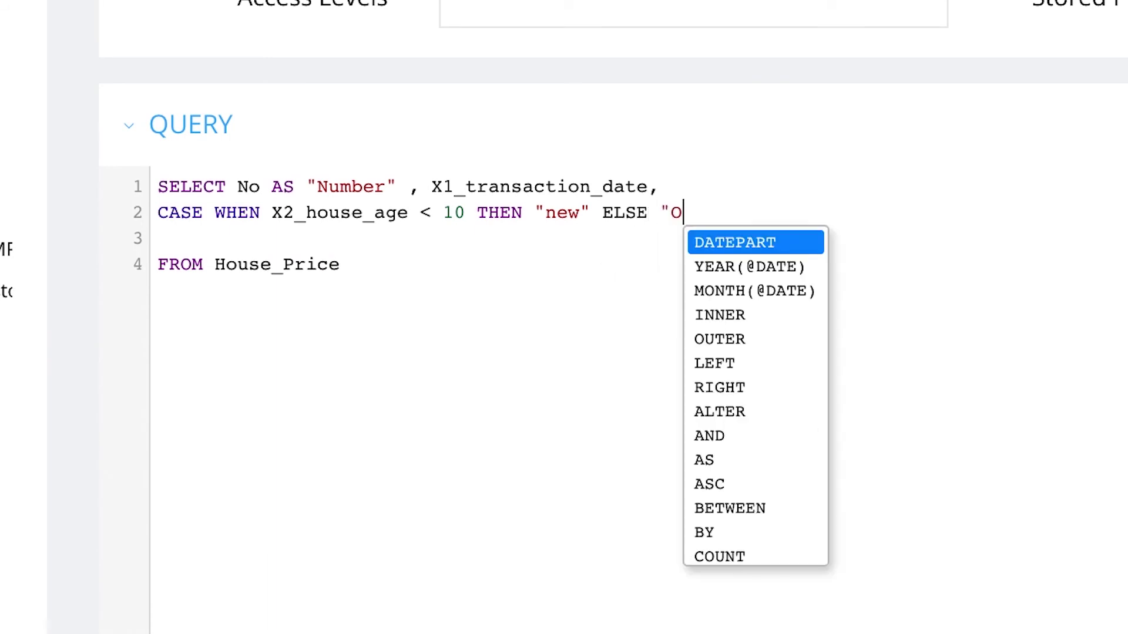
{"action": "key", "text": "BackSpace"}
{"action": "key", "text": "BackSpace"}
{"action": "key", "text": "BackSpace"}
{"action": "type", "text": "old"}
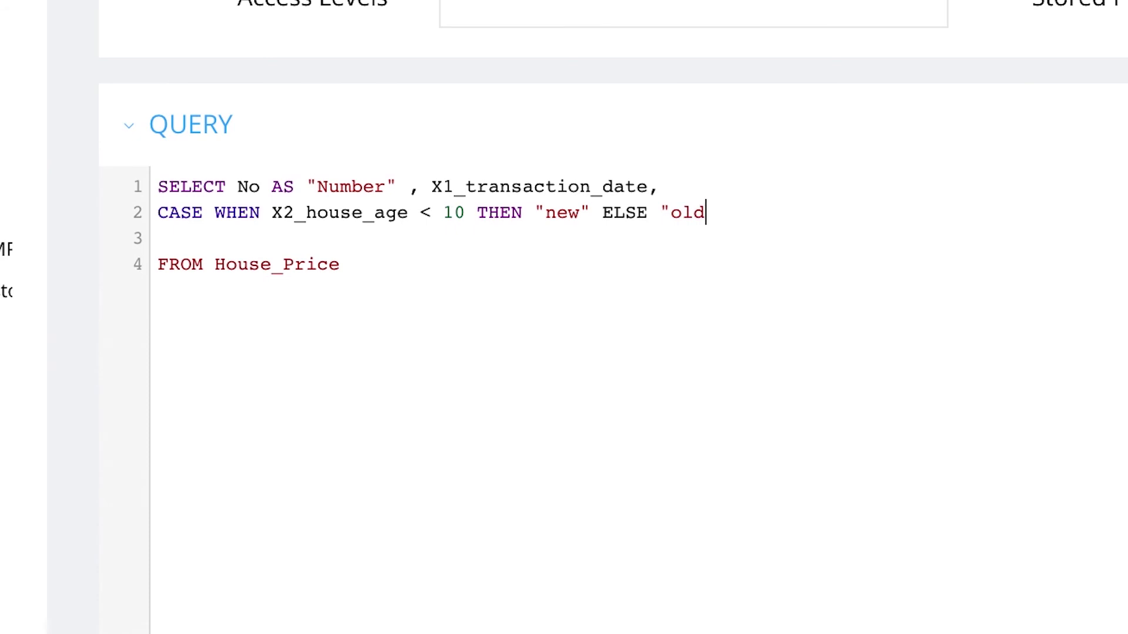
{"action": "type", "text": "\" "}
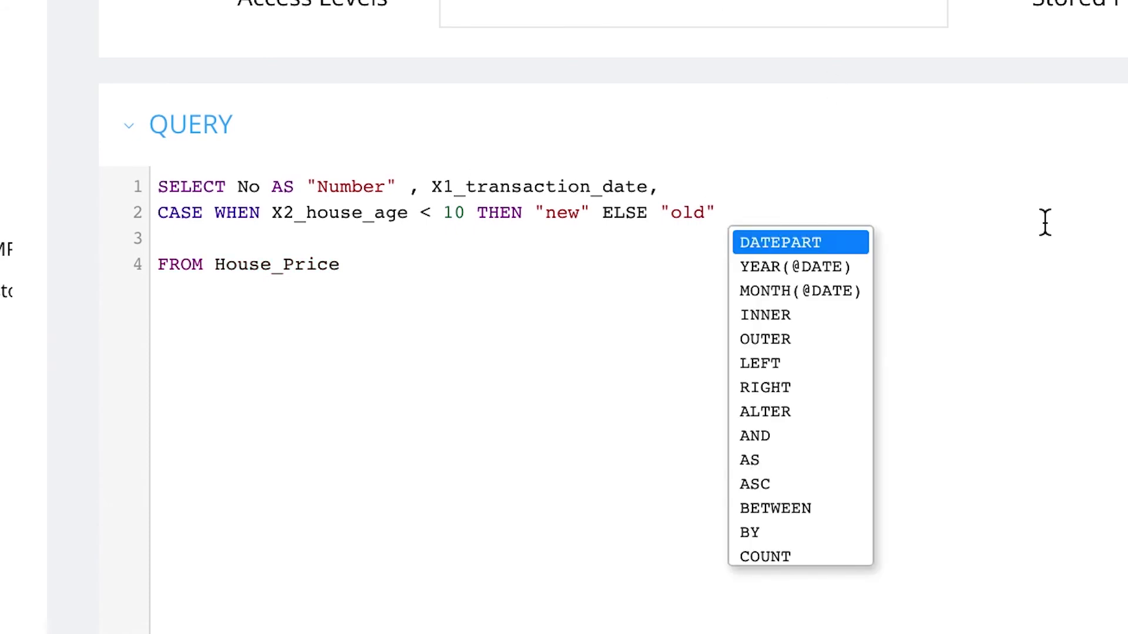
{"action": "type", "text": "END"}
{"action": "key", "text": "Return"}
{"action": "left_click", "coordinate": [1006, 317]}
{"action": "key", "text": "BackSpace"}
{"action": "key", "text": "BackSpace"}
{"action": "key", "text": "BackSpace"}
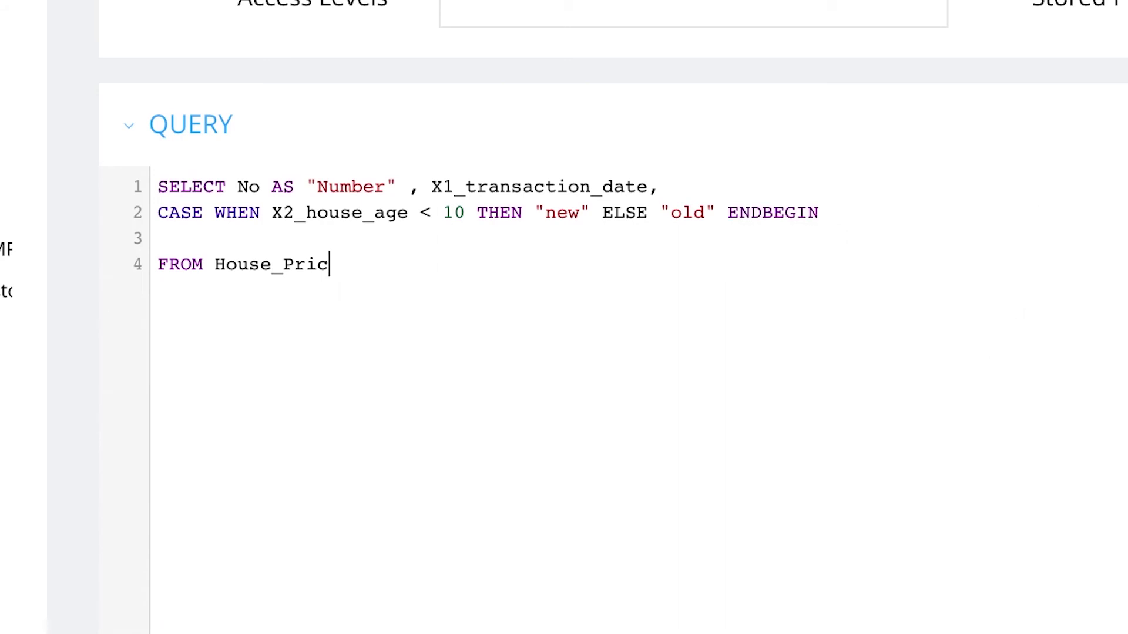
{"action": "type", "text": "ICE"}
{"action": "key", "text": "BackSpace"}
{"action": "key", "text": "BackSpace"}
{"action": "key", "text": "BackSpace"}
{"action": "type", "text": "ice"}
Delete the stray BEGIN after END on the CASE line and run the query to view its data
{"action": "left_click", "coordinate": [958, 191]}
{"action": "left_click", "coordinate": [873, 206]}
{"action": "key", "text": "BackSpace"}
{"action": "key", "text": "BackSpace"}
{"action": "key", "text": "BackSpace"}
{"action": "key", "text": "BackSpace"}
{"action": "key", "text": "BackSpace"}
{"action": "left_click", "coordinate": [861, 293]}
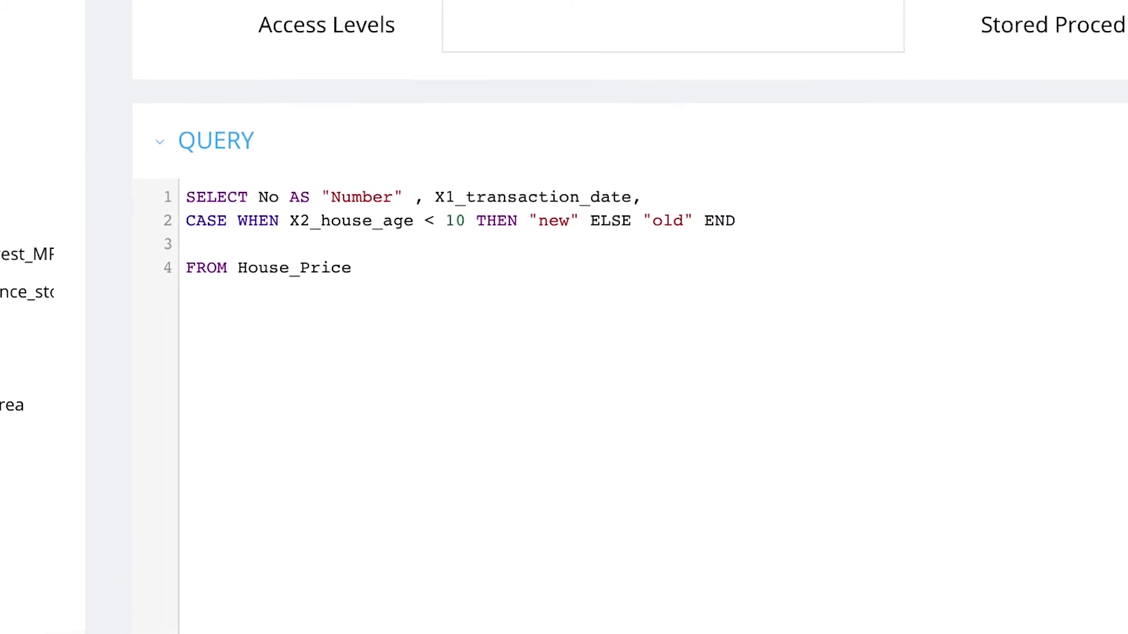
{"action": "left_click", "coordinate": [1022, 199]}
{"action": "scroll", "coordinate": [662, 457], "scroll_direction": "down", "scroll_amount": 6}
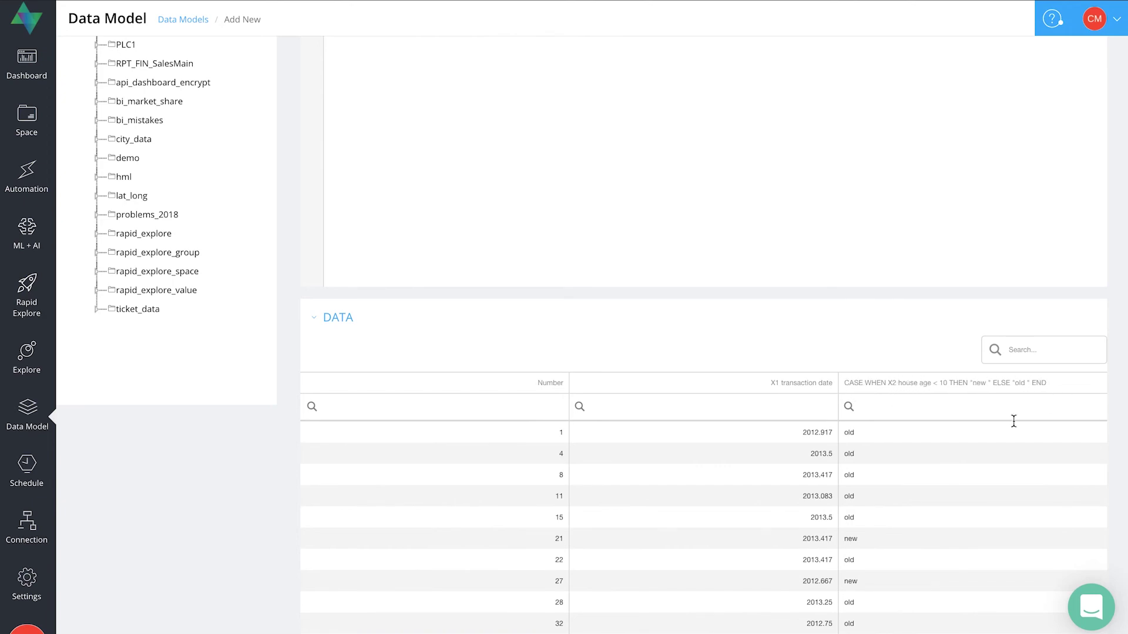
Alias the CASE expression as "House Age" and run the query to view the renamed column
{"action": "scroll", "coordinate": [709, 144], "scroll_direction": "up", "scroll_amount": 6}
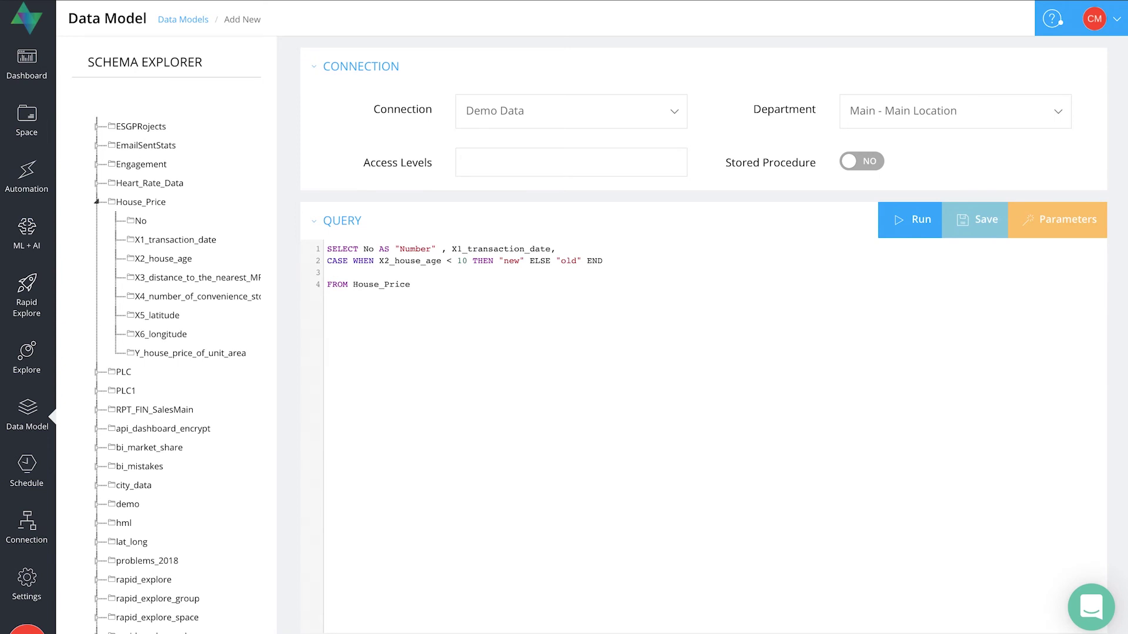
{"action": "type", "text": "AS "}
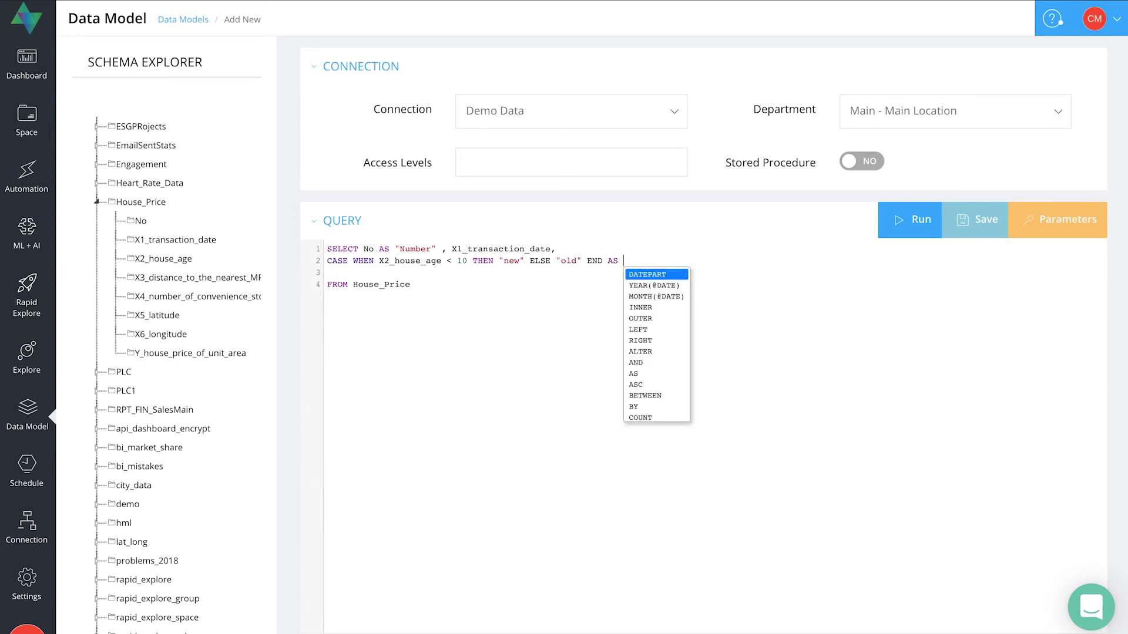
{"action": "type", "text": "\"House Age"}
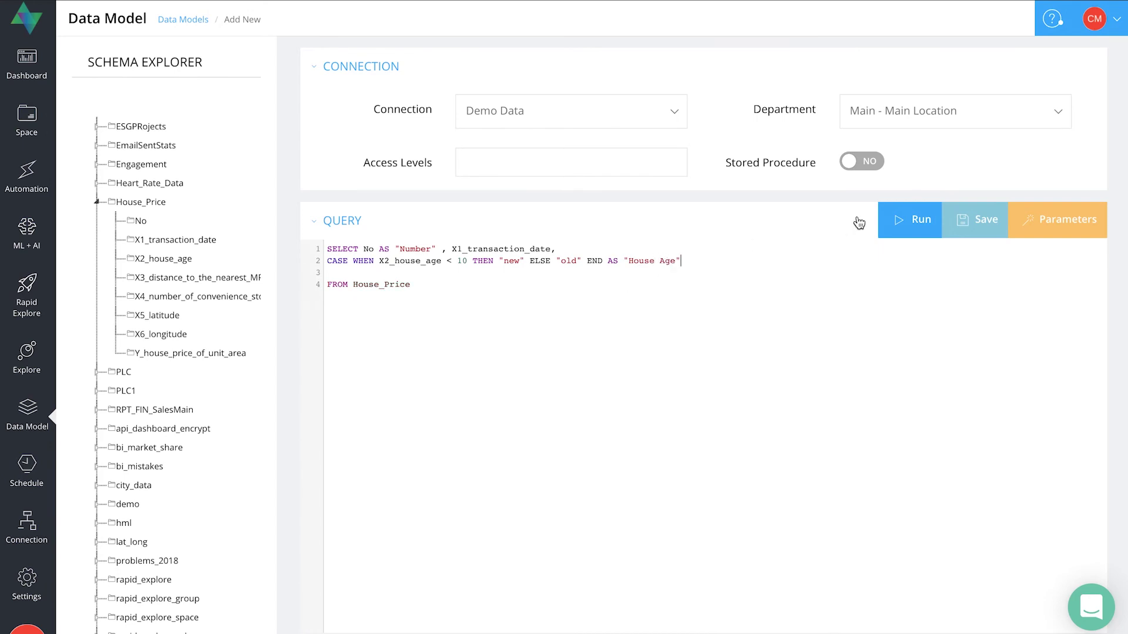
{"action": "left_click", "coordinate": [894, 225]}
{"action": "scroll", "coordinate": [805, 376], "scroll_direction": "down", "scroll_amount": 1}
{"action": "scroll", "coordinate": [805, 381], "scroll_direction": "down", "scroll_amount": 5}
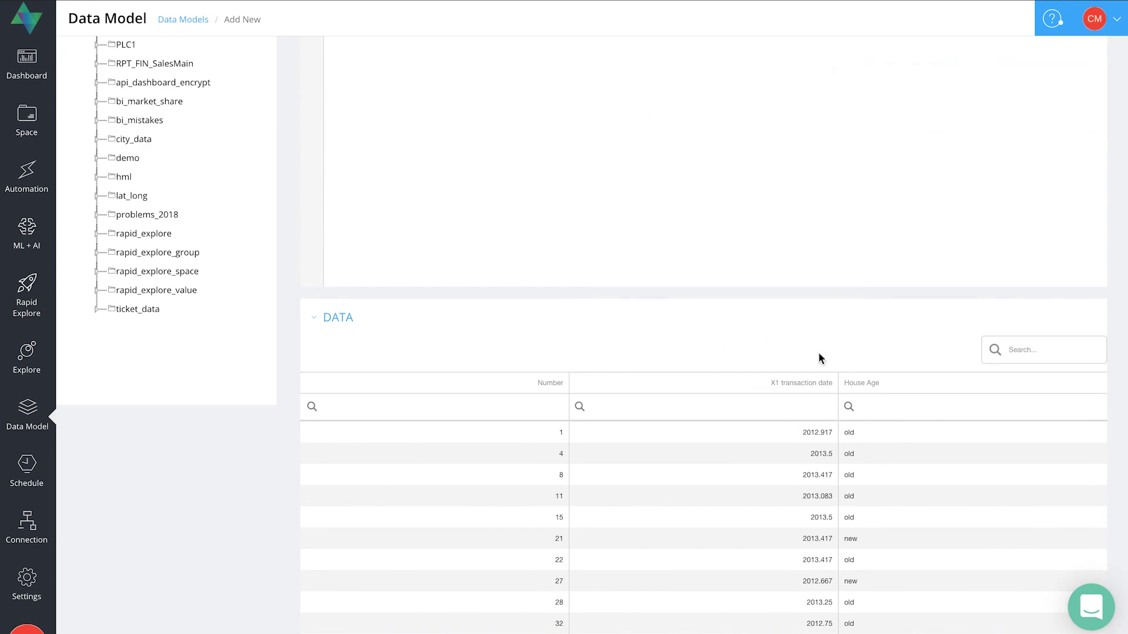
{"action": "left_click", "coordinate": [852, 406]}
Copy X2_house_age from the CASE expression to the end of the first query line, then run the query to view its data
{"action": "scroll", "coordinate": [756, 224], "scroll_direction": "up", "scroll_amount": 6}
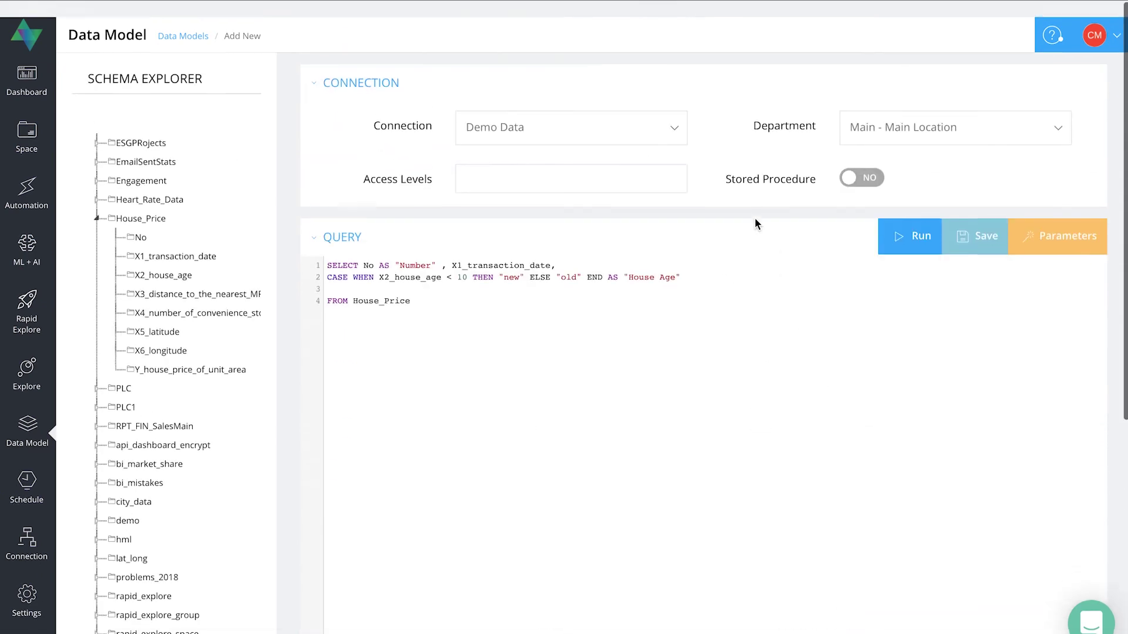
{"action": "left_click_drag", "start_coordinate": [442, 261], "coordinate": [382, 261]}
{"action": "key", "text": "ctrl+c"}
{"action": "left_click", "coordinate": [587, 247]}
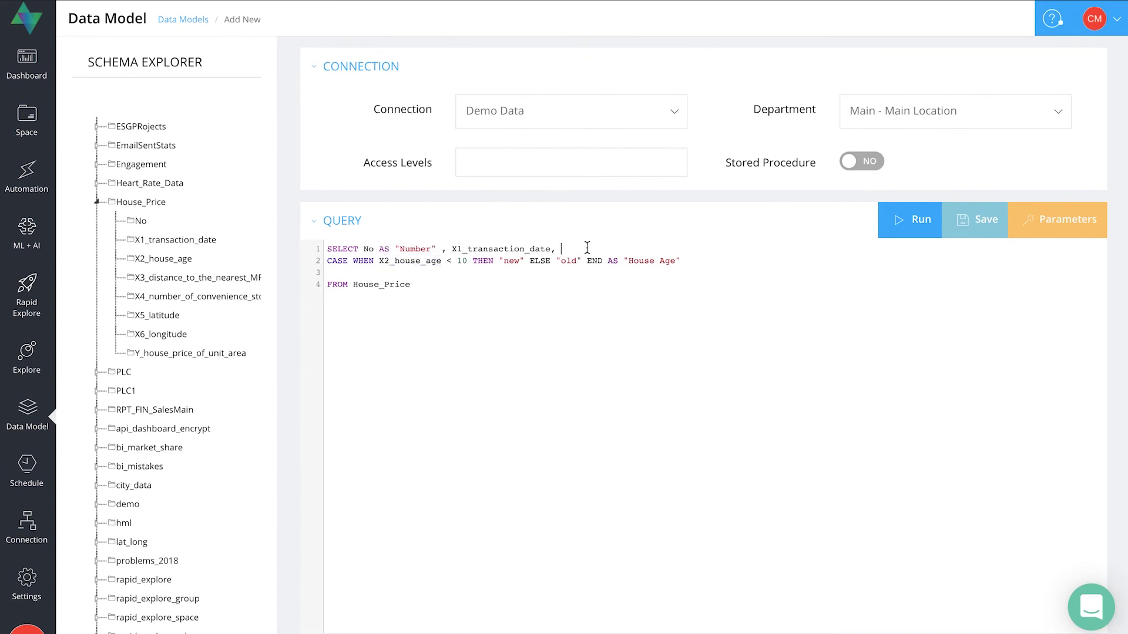
{"action": "key", "text": "ctrl+v"}
{"action": "left_click", "coordinate": [914, 226]}
{"action": "scroll", "coordinate": [708, 442], "scroll_direction": "down", "scroll_amount": 6}
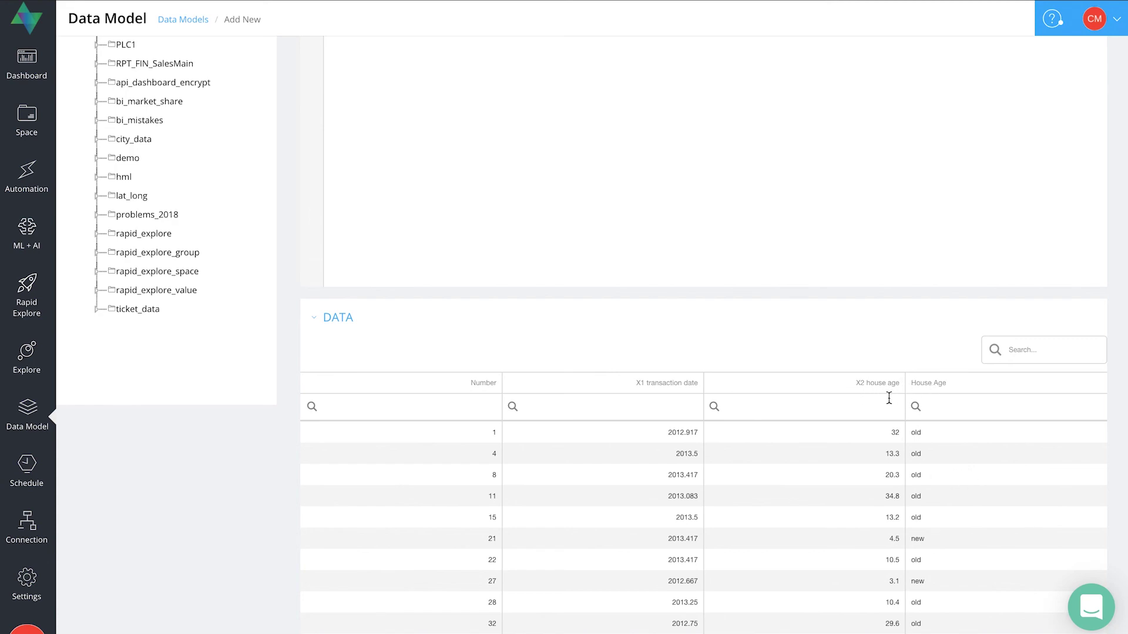
{"action": "scroll", "coordinate": [758, 223], "scroll_direction": "up", "scroll_amount": 5}
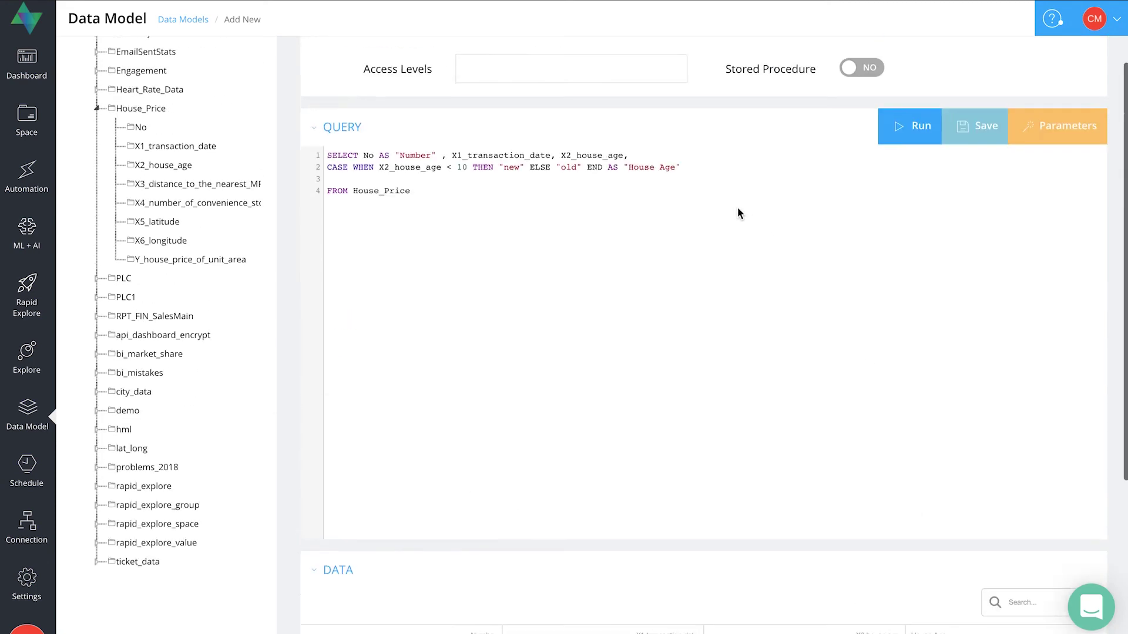
{"action": "scroll", "coordinate": [738, 213], "scroll_direction": "up", "scroll_amount": 2}
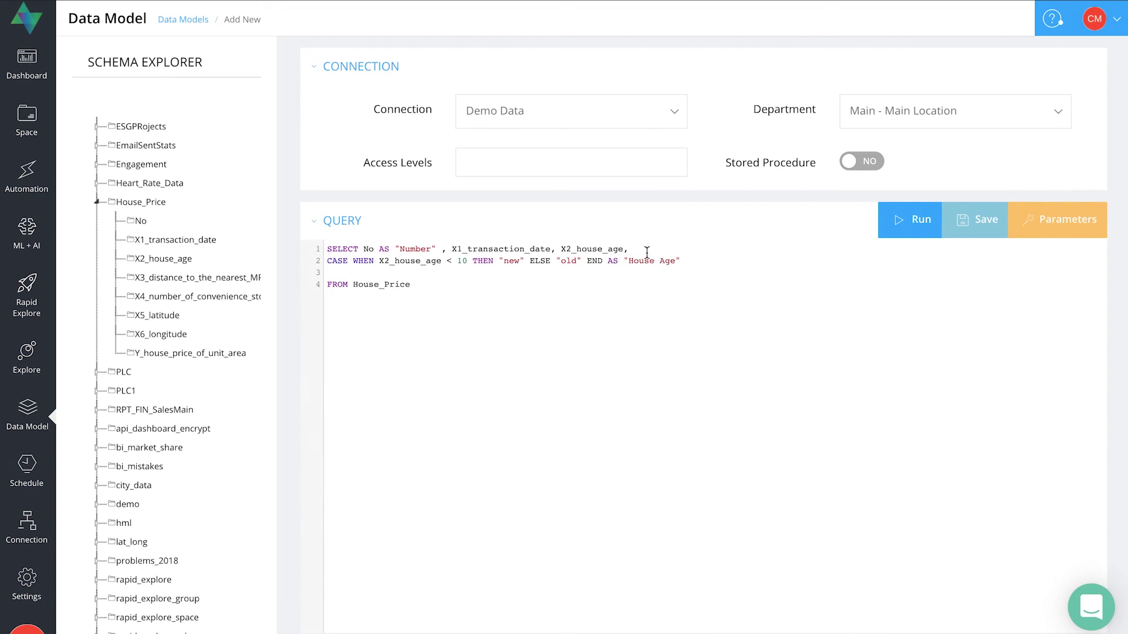
{"action": "scroll", "coordinate": [758, 413], "scroll_direction": "down", "scroll_amount": 6}
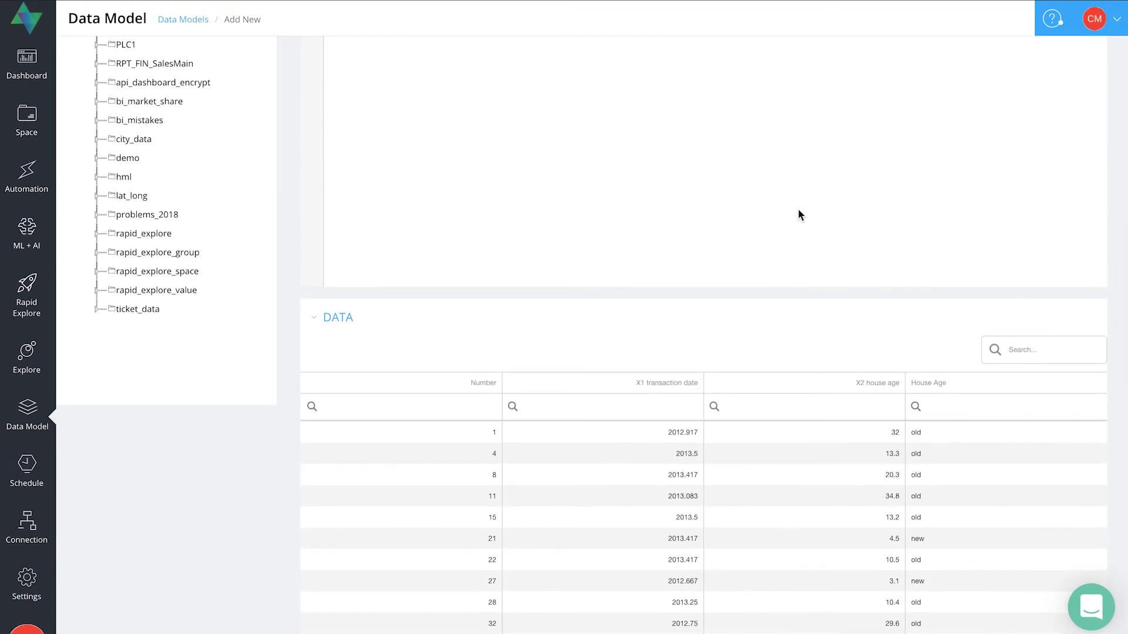
{"action": "scroll", "coordinate": [798, 215], "scroll_direction": "up", "scroll_amount": 6}
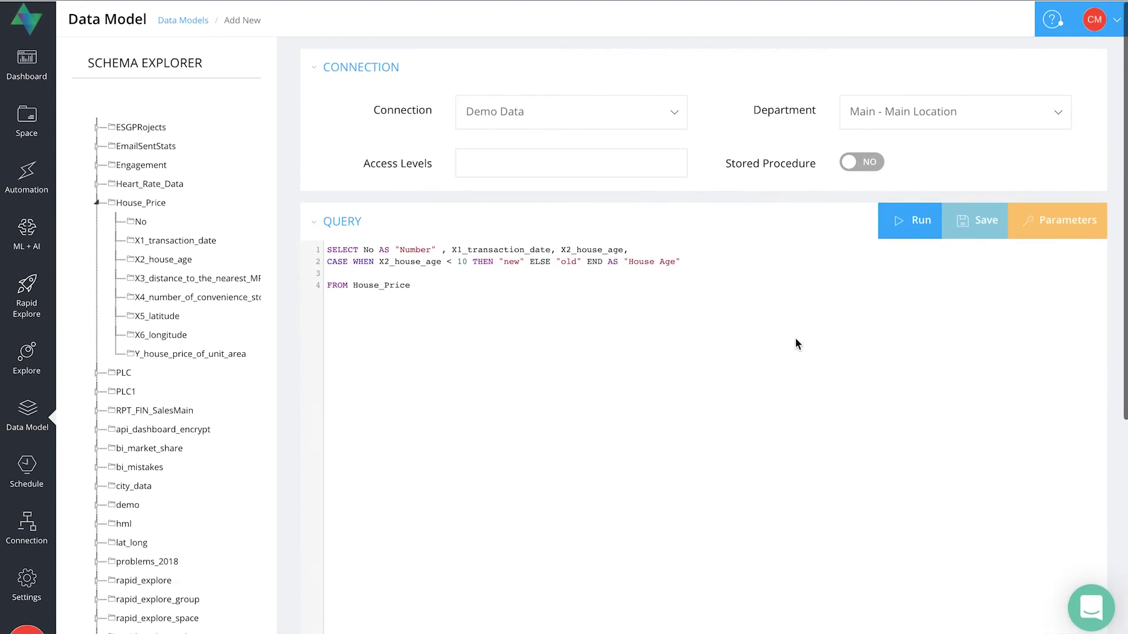
{"action": "scroll", "coordinate": [799, 387], "scroll_direction": "down", "scroll_amount": 1}
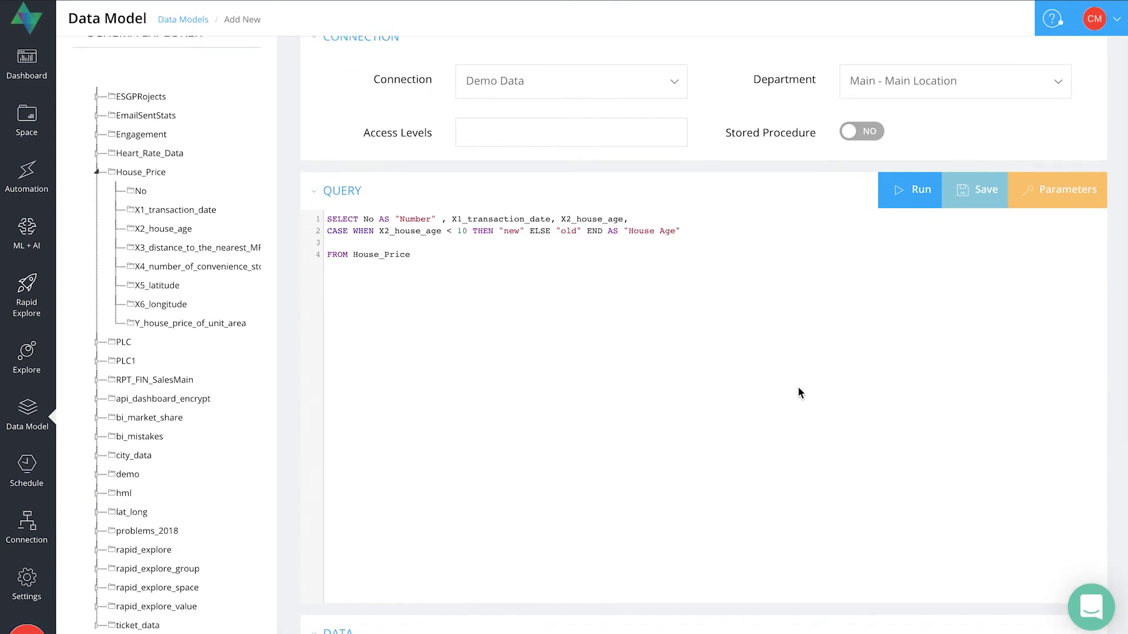